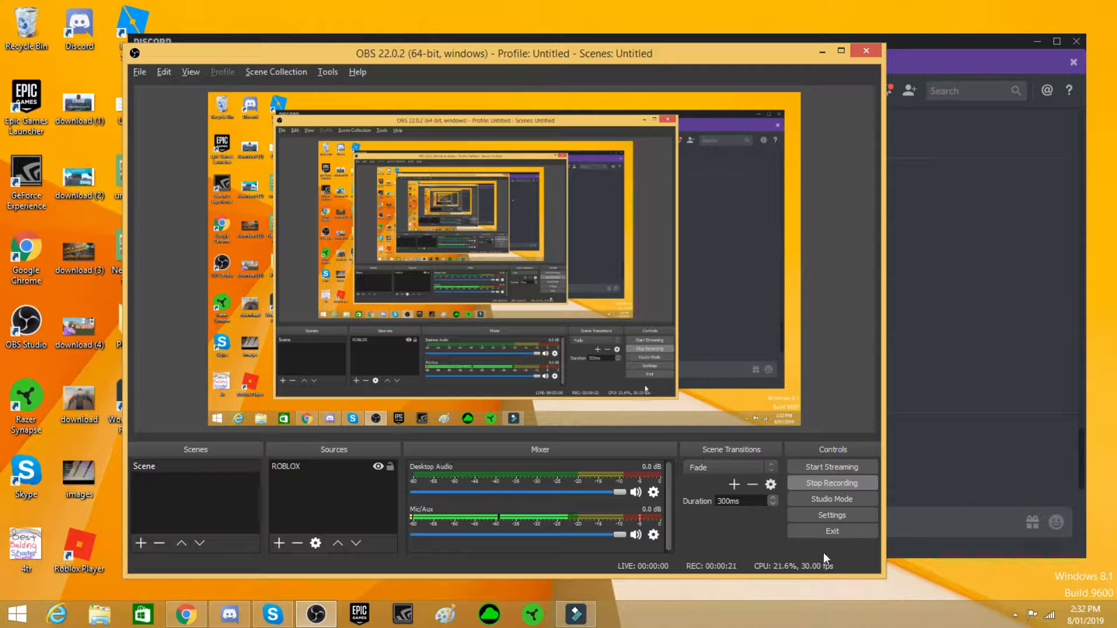
- Open the settings, change the interface theme to Rachni, apply it and close the settings
{"action": "left_click", "coordinate": [849, 517]}
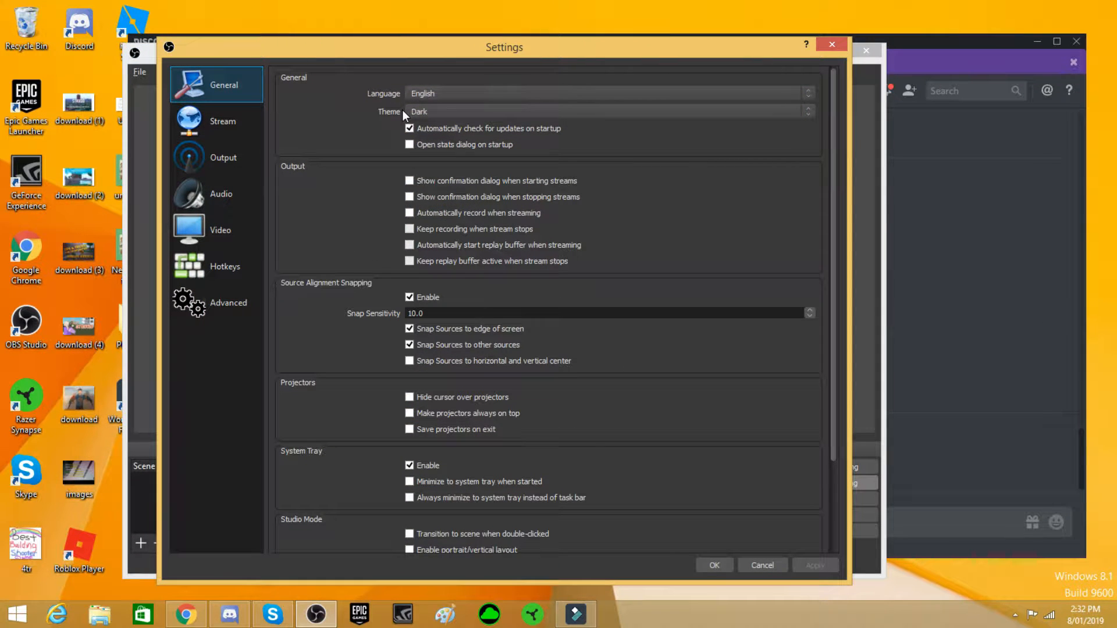
{"action": "left_click", "coordinate": [435, 93]}
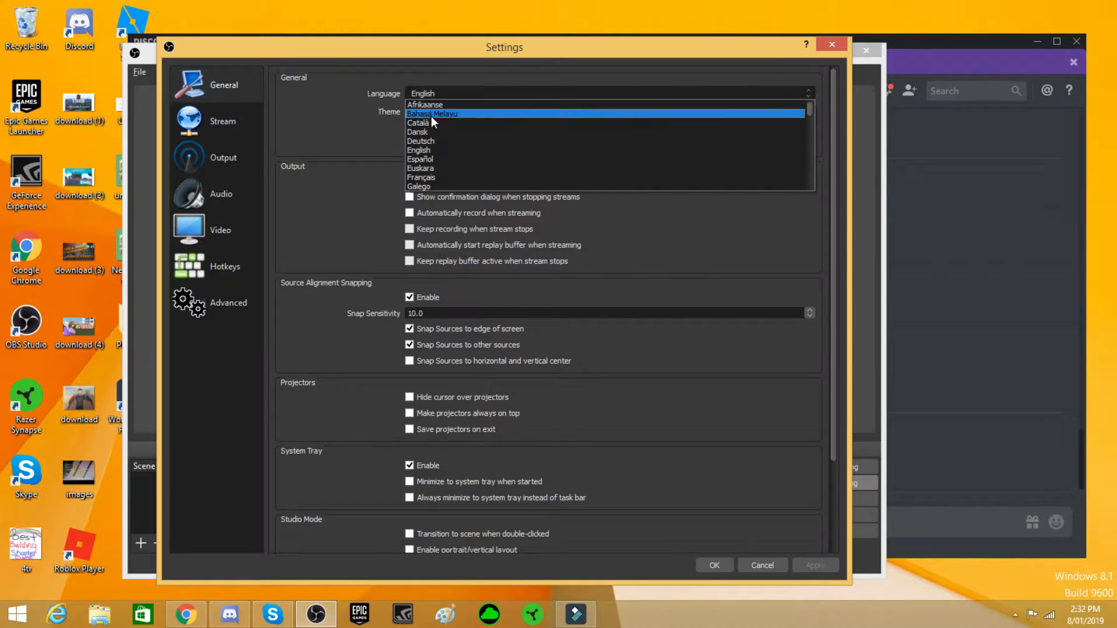
{"action": "left_click", "coordinate": [321, 129]}
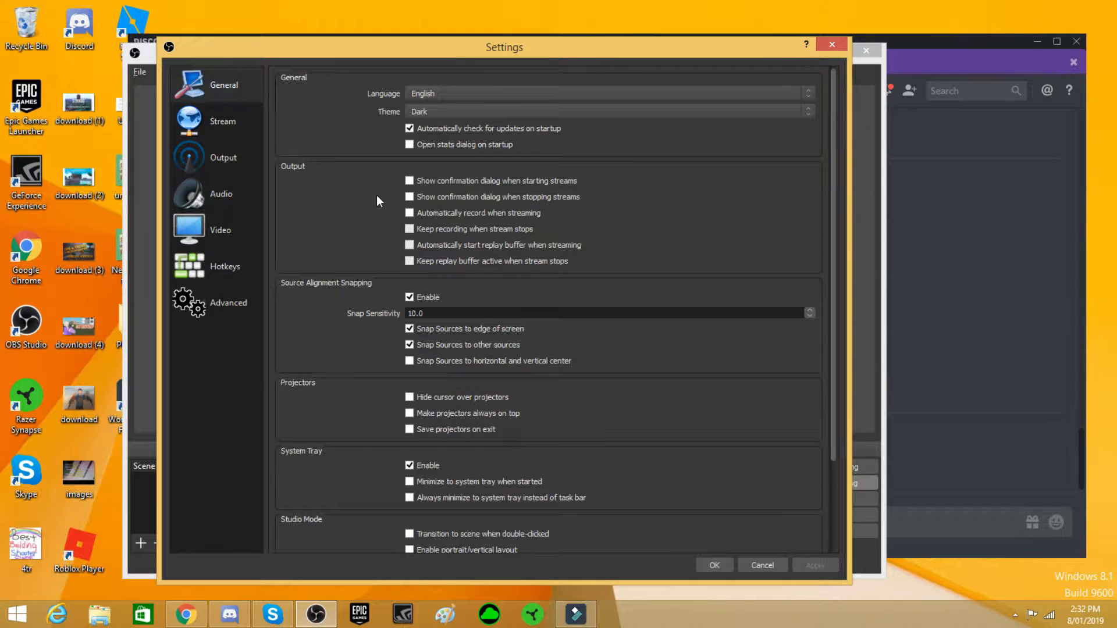
{"action": "left_click", "coordinate": [419, 112]}
{"action": "left_click", "coordinate": [416, 150]}
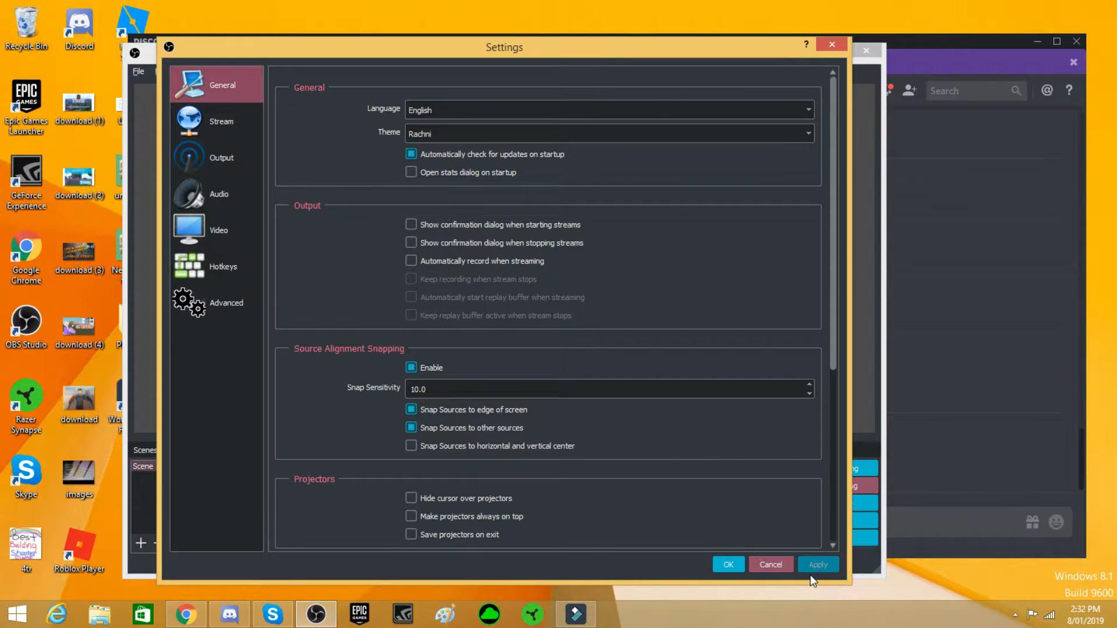
{"action": "left_click", "coordinate": [825, 569]}
{"action": "left_click", "coordinate": [835, 46]}
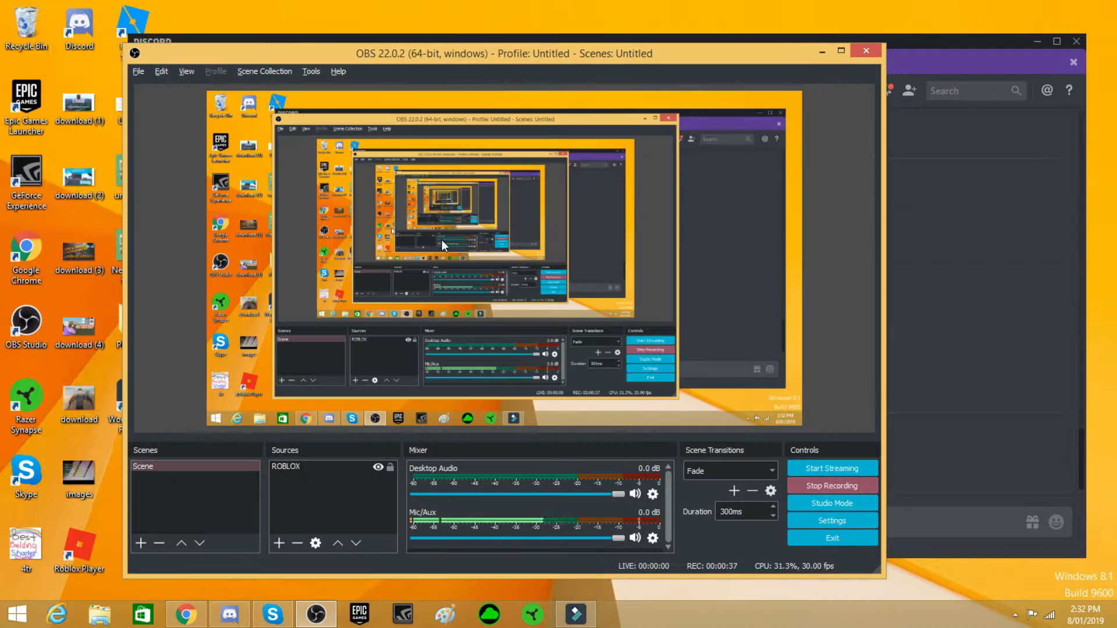
- Reopen the general settings and change the interface theme to Default
{"action": "left_click", "coordinate": [835, 521]}
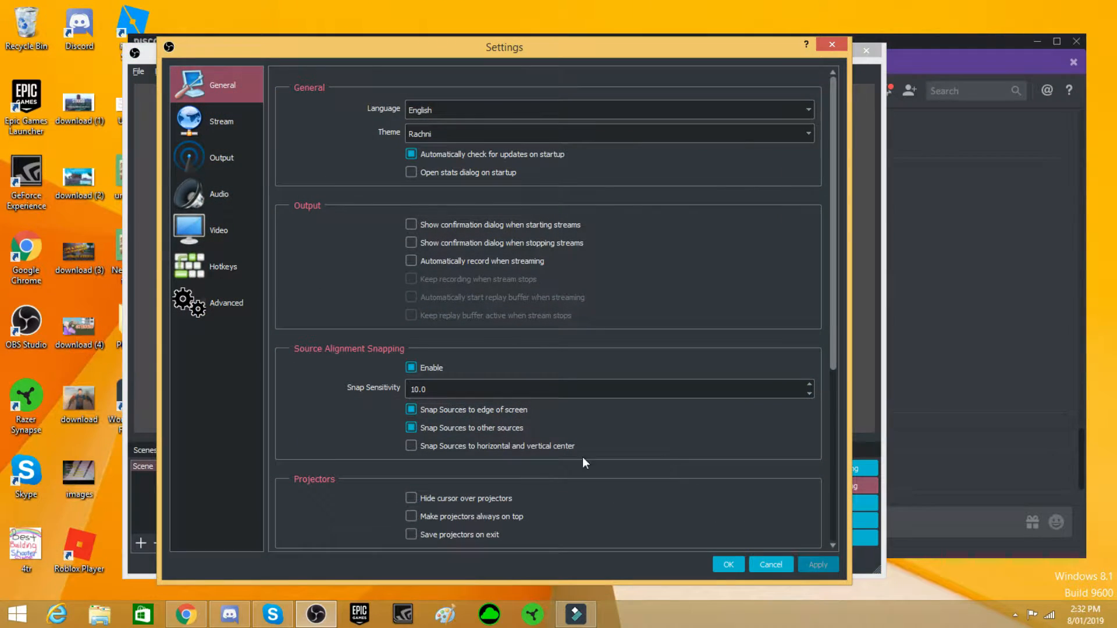
{"action": "left_click", "coordinate": [247, 121]}
{"action": "left_click", "coordinate": [236, 100]}
{"action": "left_click", "coordinate": [438, 134]}
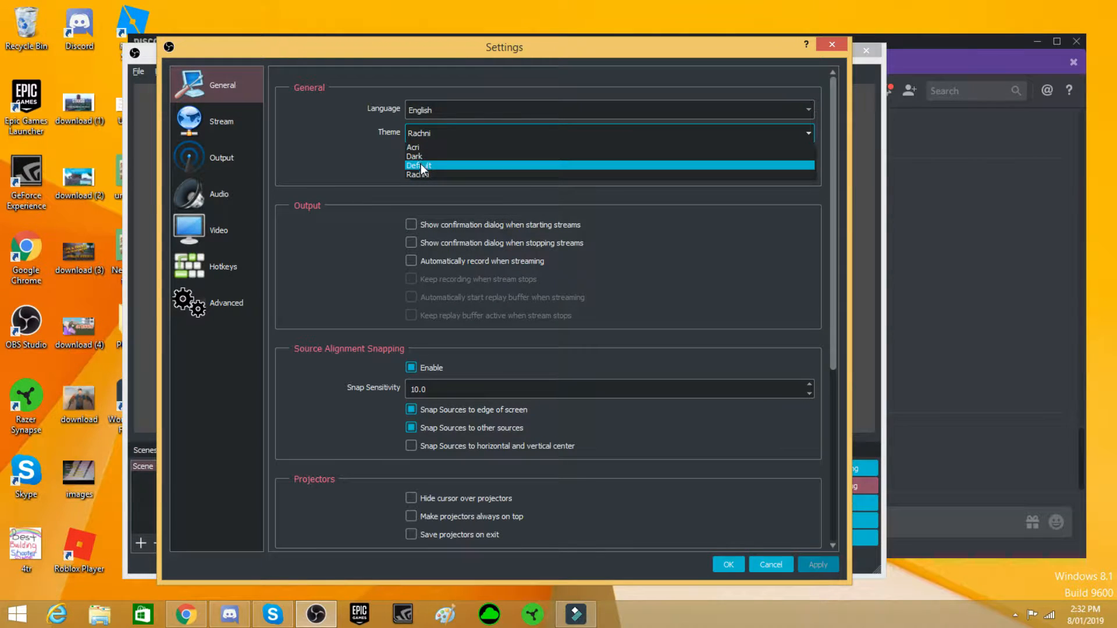
{"action": "left_click", "coordinate": [421, 166]}
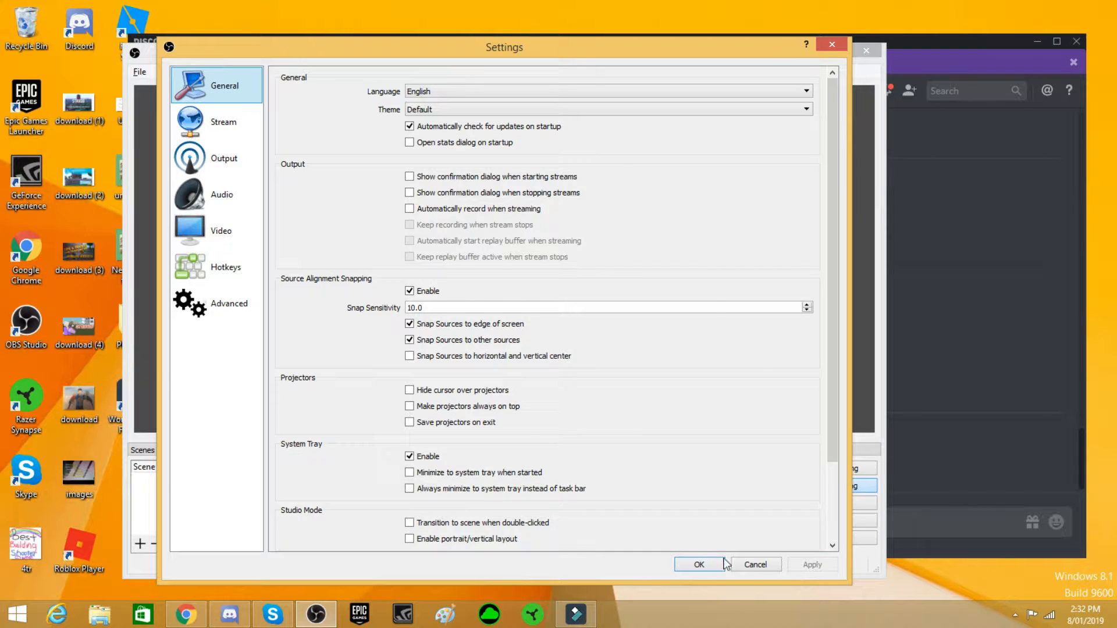
- In the stream settings, choose Streaming Services as the stream type and YouTube / YouTube Gaming as the service
{"action": "left_click", "coordinate": [184, 123]}
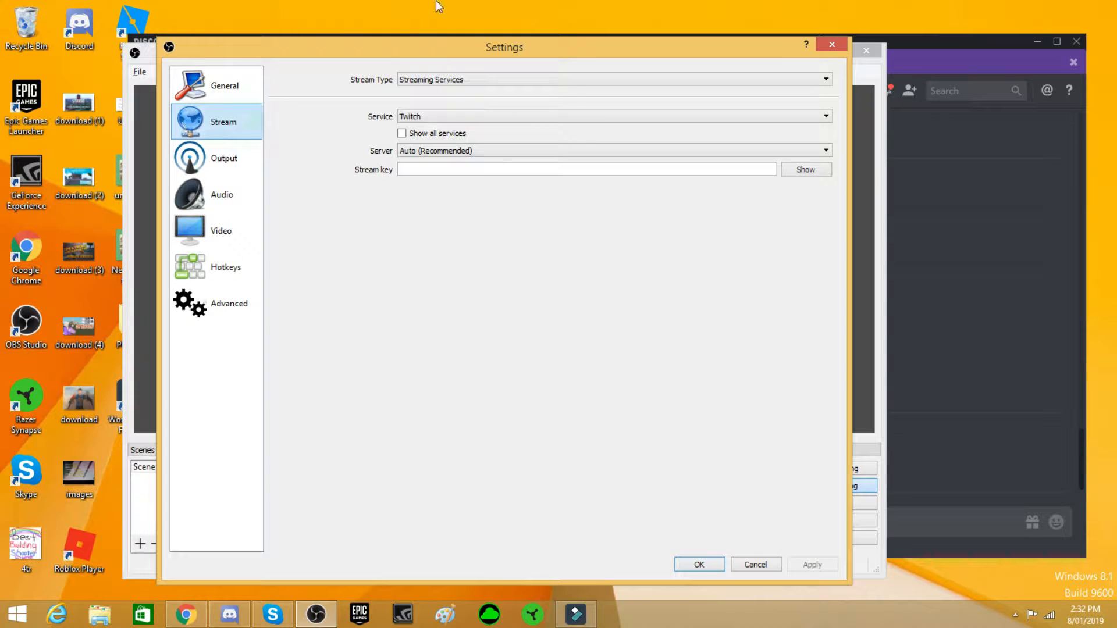
{"action": "left_click", "coordinate": [412, 80]}
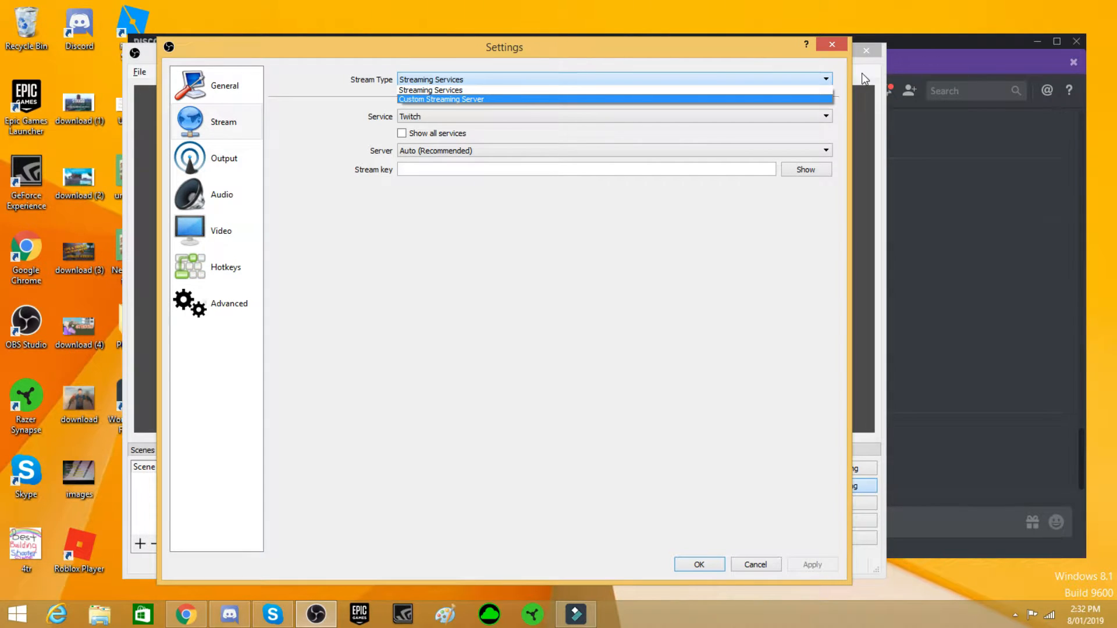
{"action": "left_click", "coordinate": [452, 90]}
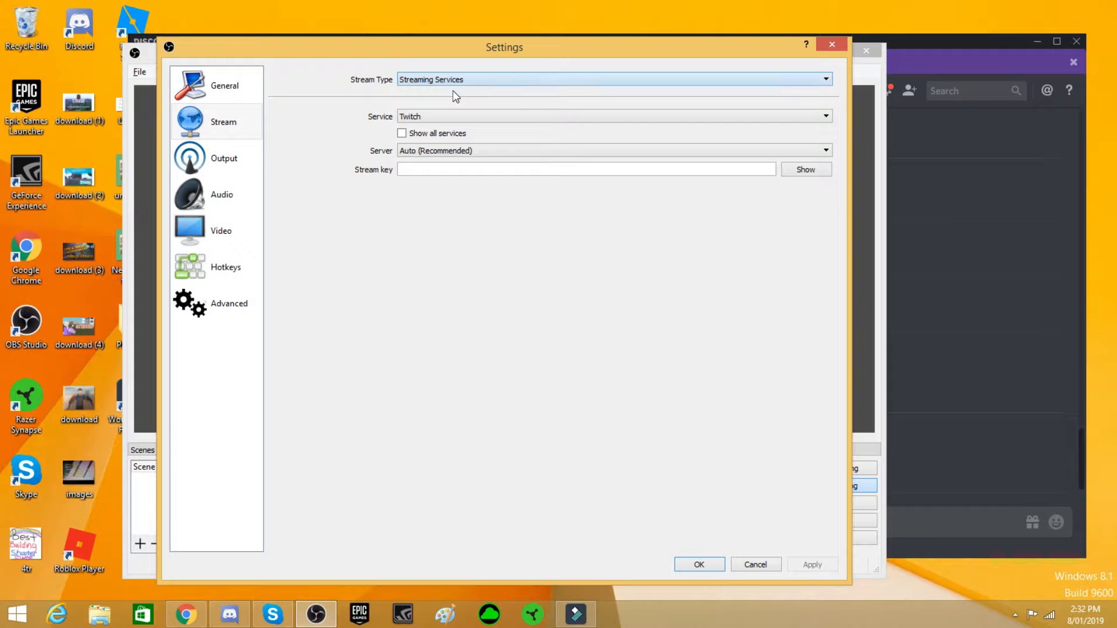
{"action": "left_click", "coordinate": [419, 120]}
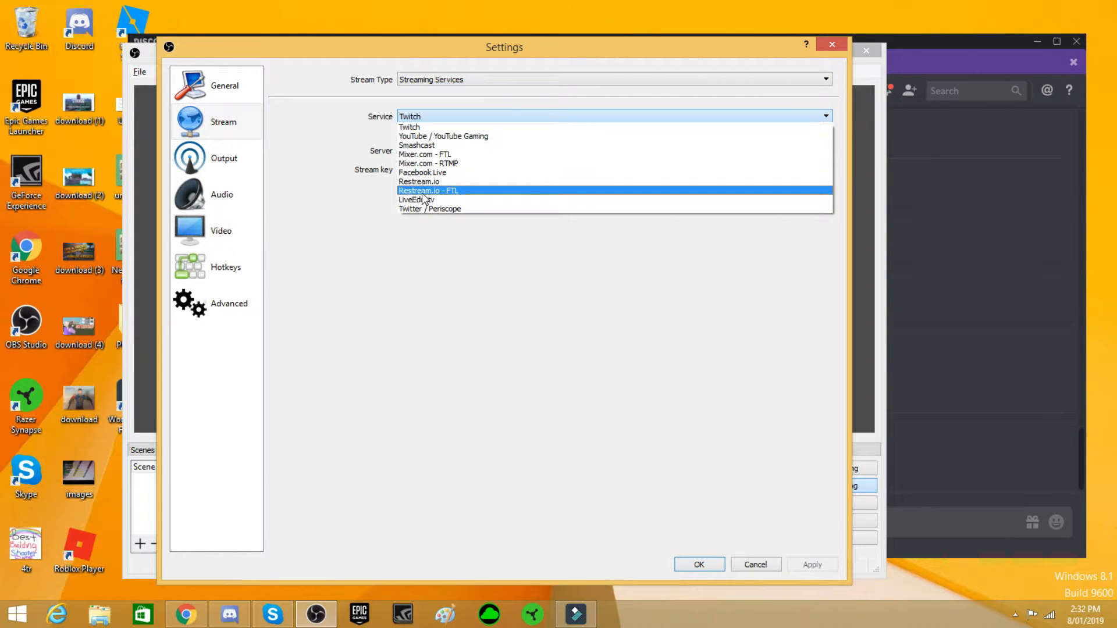
{"action": "left_click", "coordinate": [420, 139]}
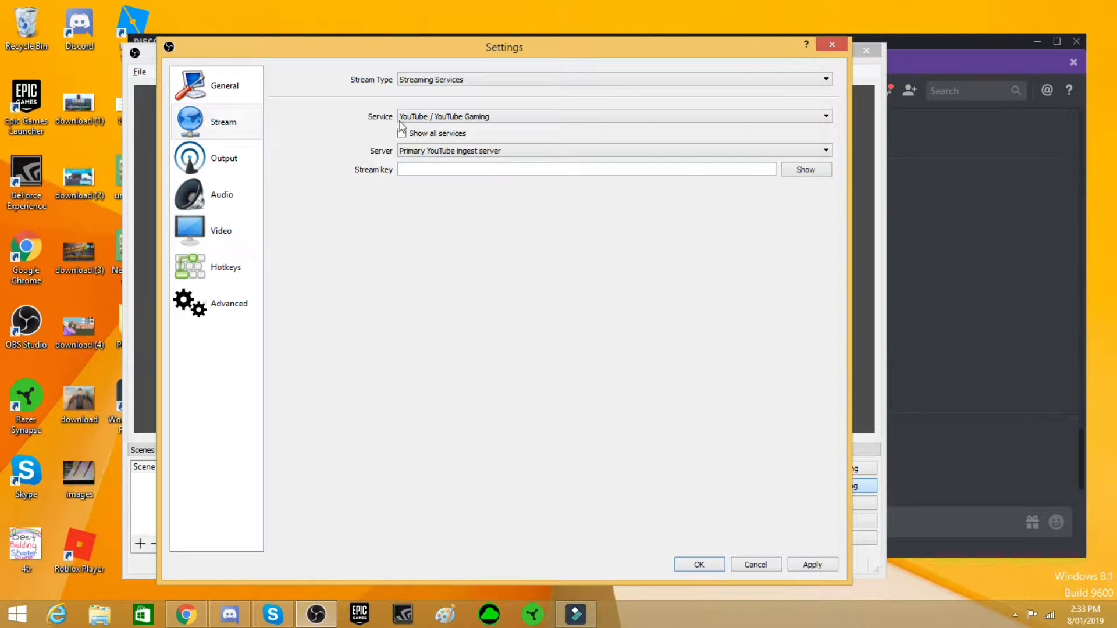
- Review the full list of streaming services and the ingest servers offered for YouTube
{"action": "left_click", "coordinate": [435, 120]}
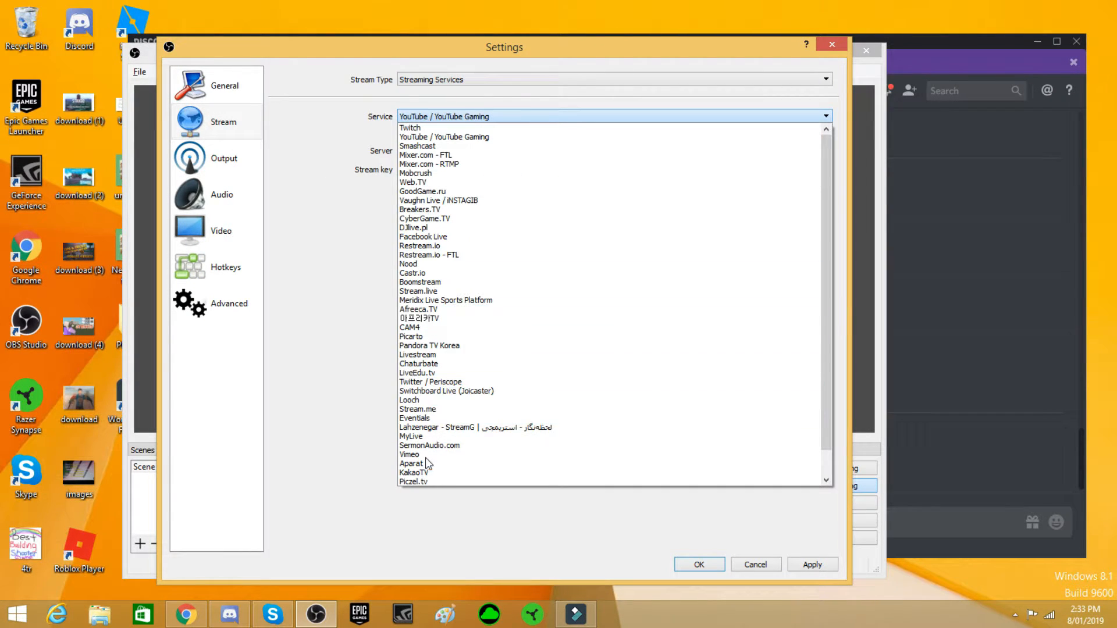
{"action": "left_click", "coordinate": [303, 405]}
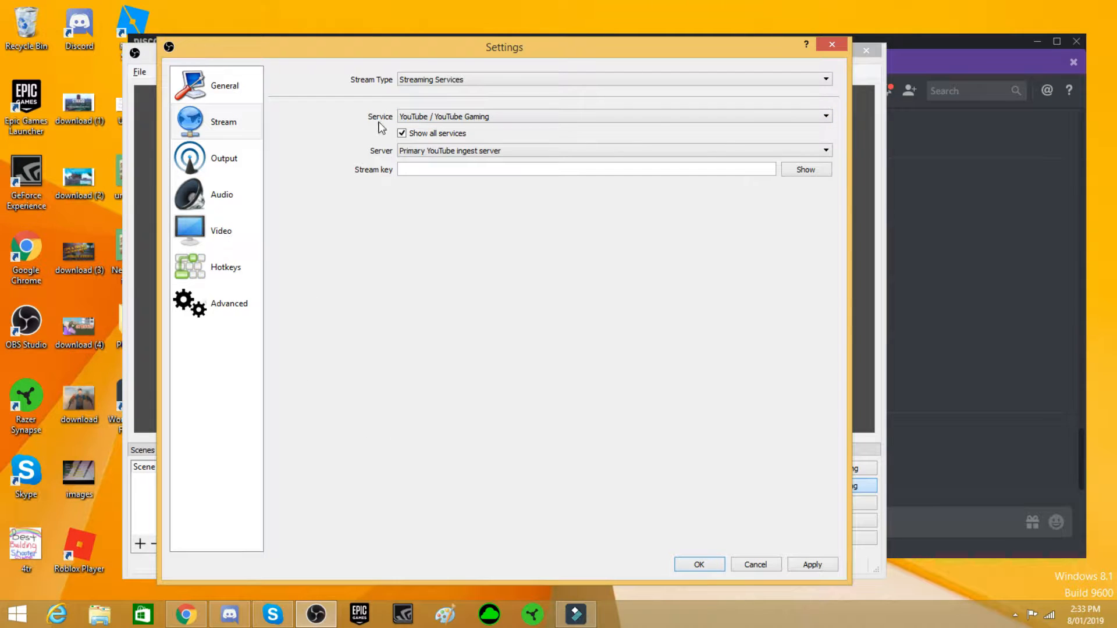
{"action": "left_click", "coordinate": [401, 133]}
{"action": "left_click", "coordinate": [432, 151]}
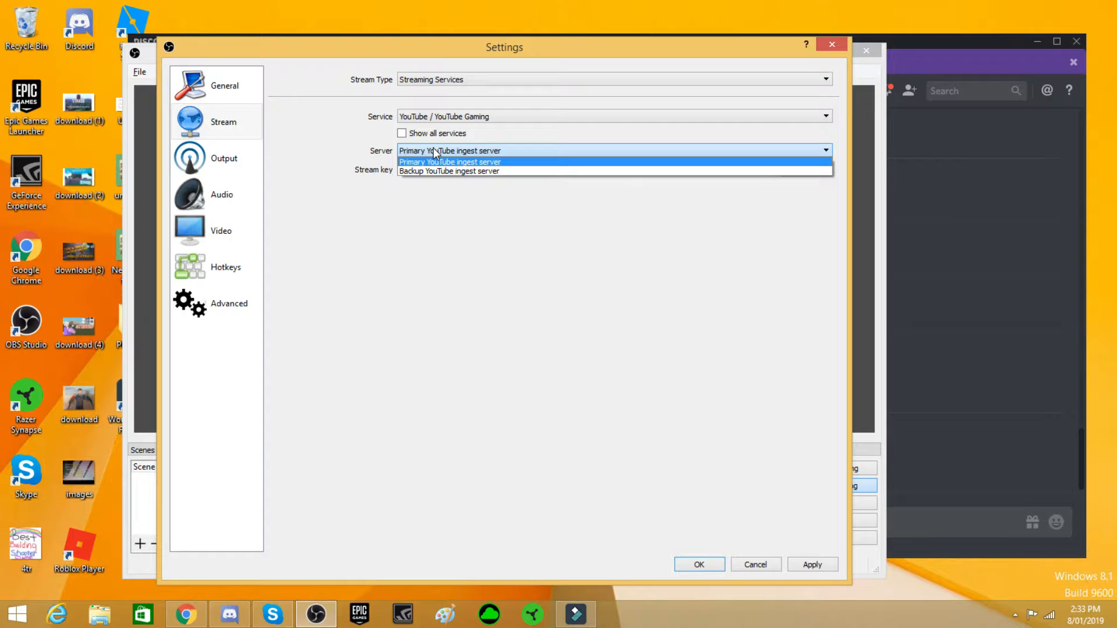
{"action": "left_click", "coordinate": [428, 149]}
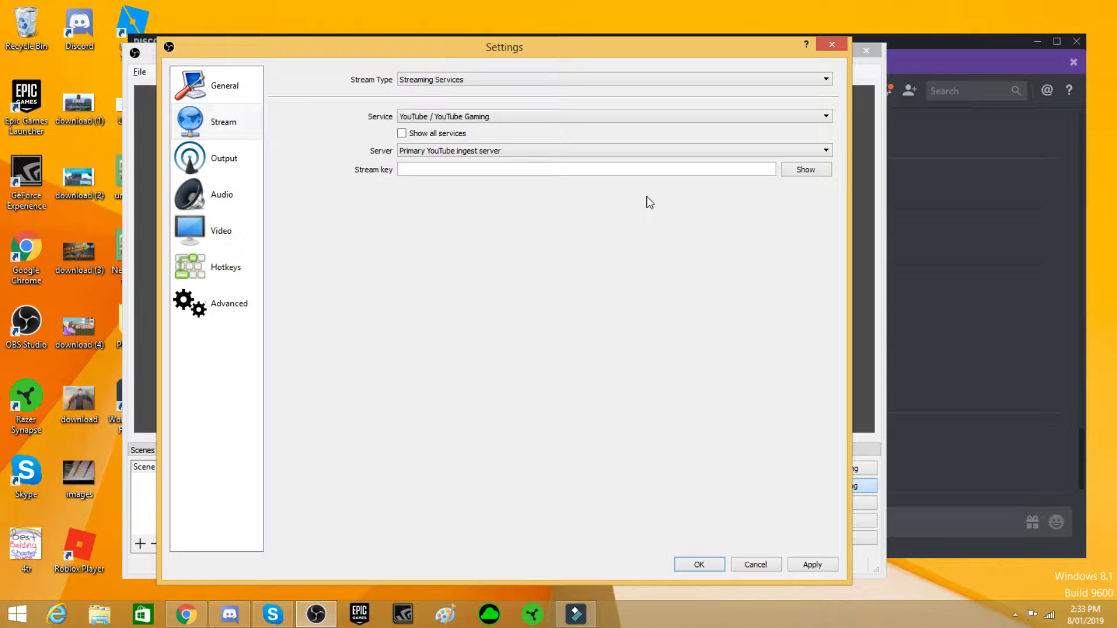
- Paste text into the stream key field, reveal it, and clear the field again
{"action": "left_click", "coordinate": [435, 168]}
{"action": "key", "text": "ctrl+v"}
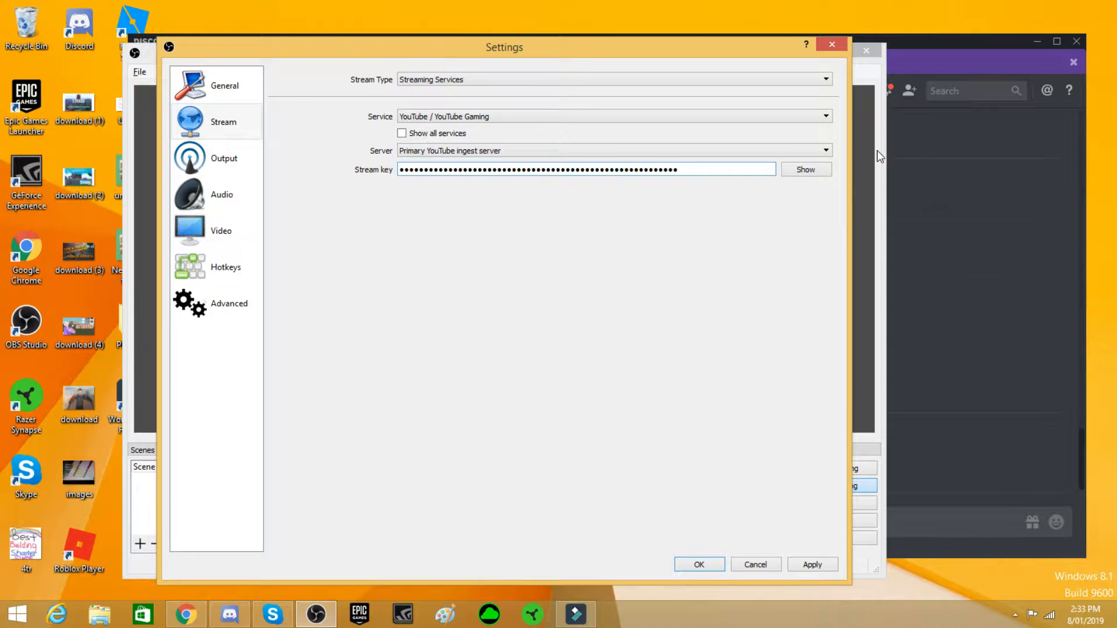
{"action": "left_click", "coordinate": [802, 169]}
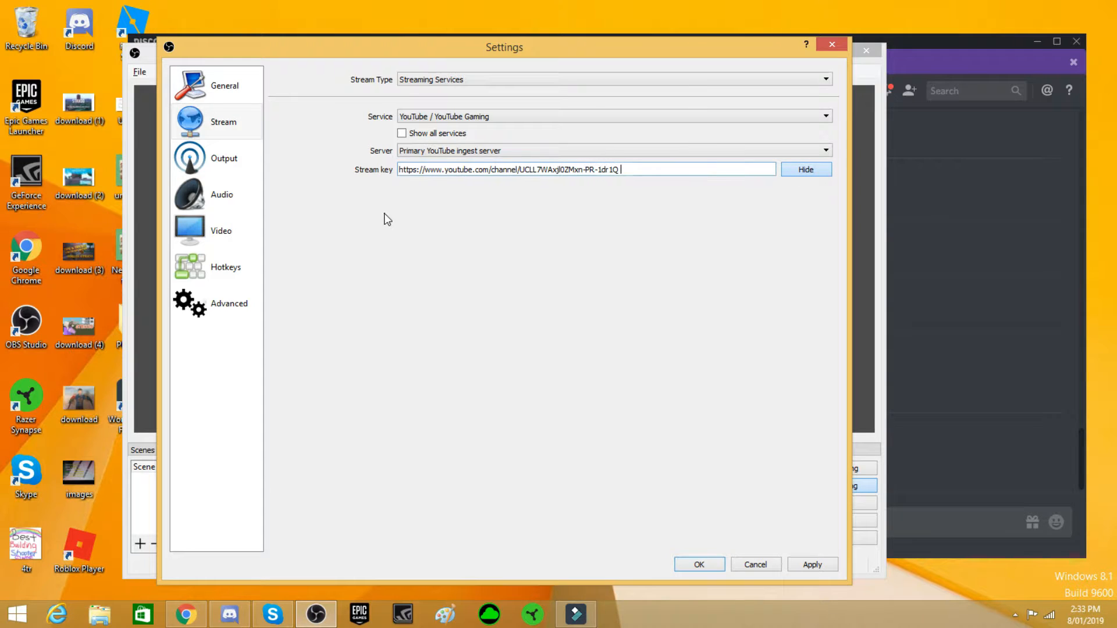
{"action": "key", "text": "ctrl+a"}
{"action": "key", "text": "BackSpace"}
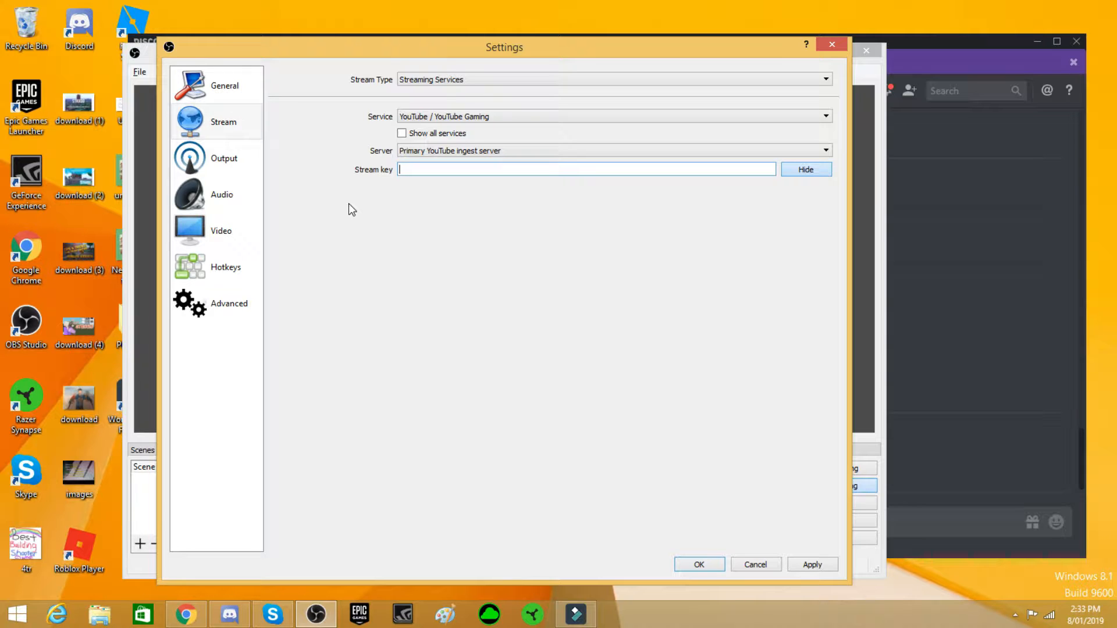
- Open the recording output settings, apply the pending stream service change, and review the rate control choices
{"action": "left_click", "coordinate": [214, 162]}
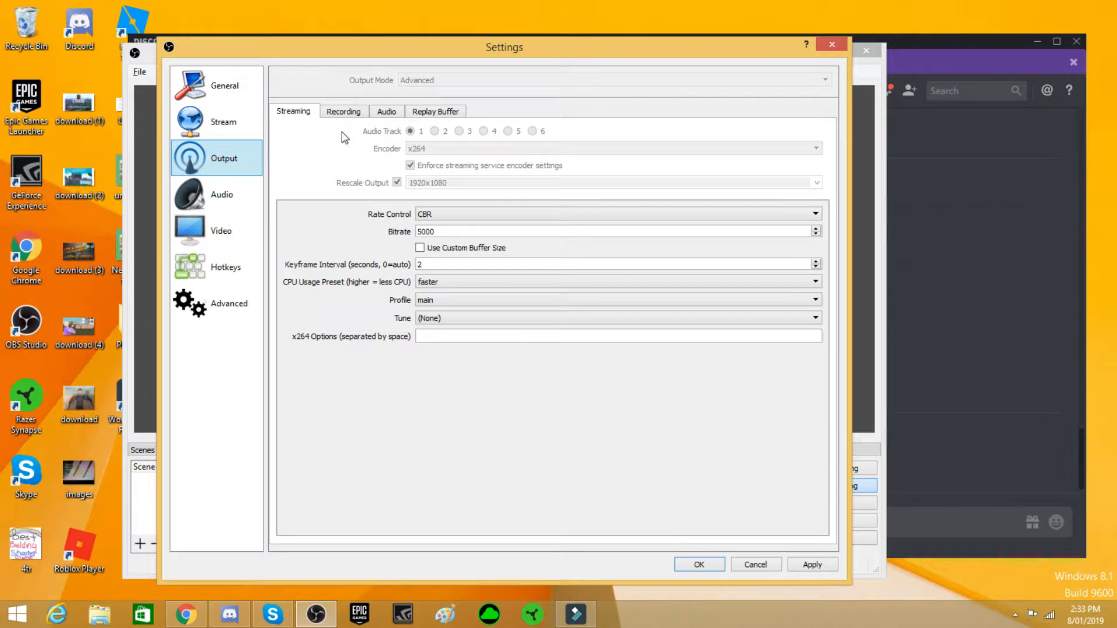
{"action": "left_click", "coordinate": [340, 116]}
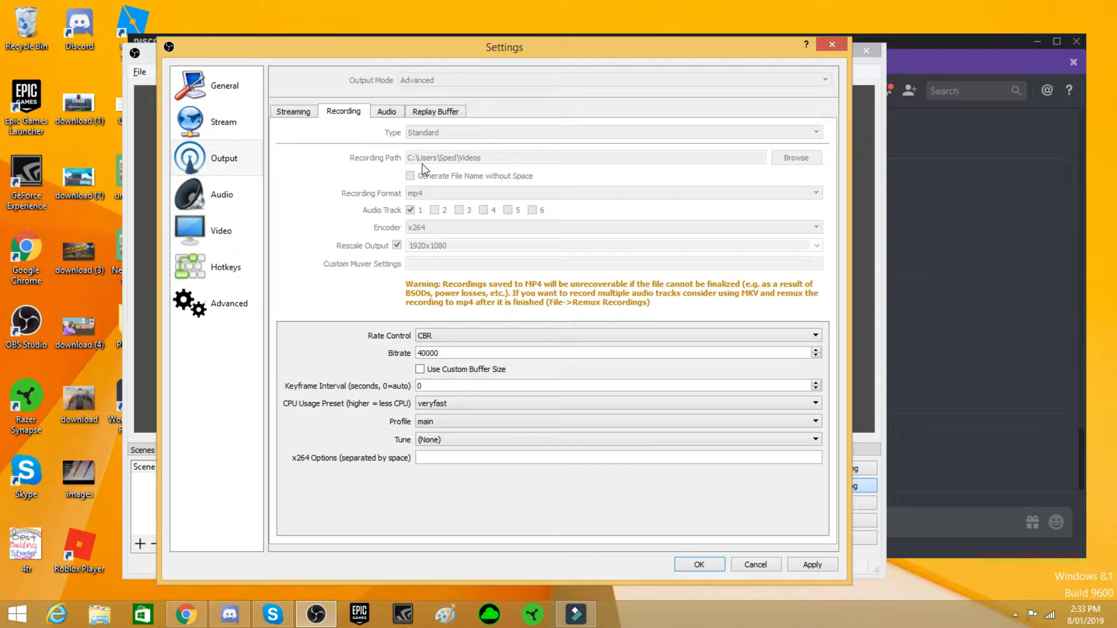
{"action": "left_click", "coordinate": [812, 564]}
{"action": "left_click", "coordinate": [433, 337]}
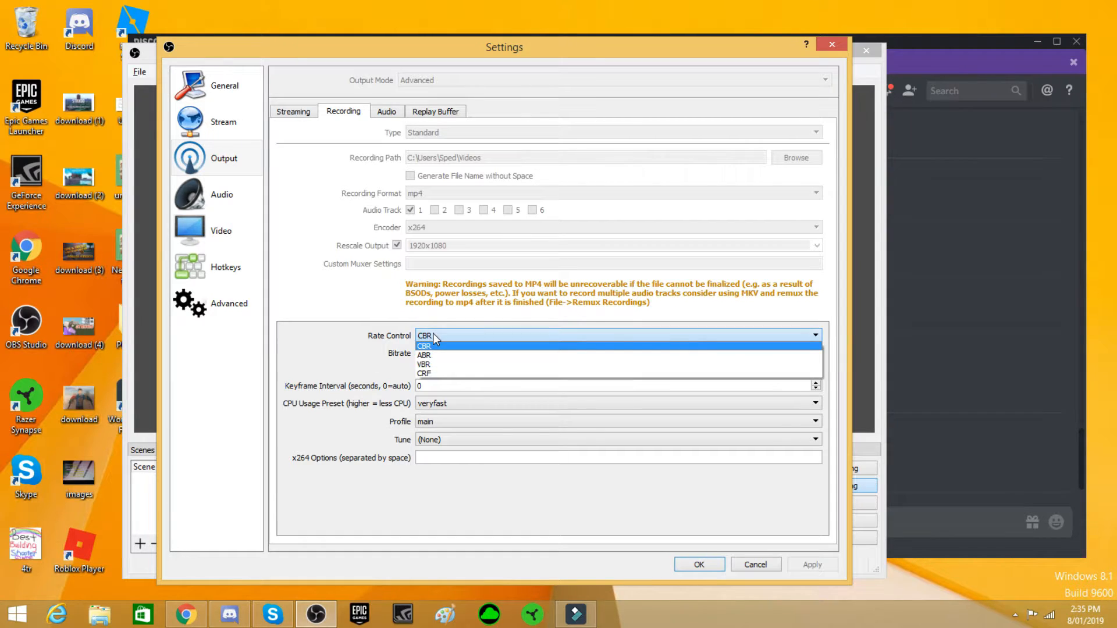
{"action": "left_click", "coordinate": [433, 334]}
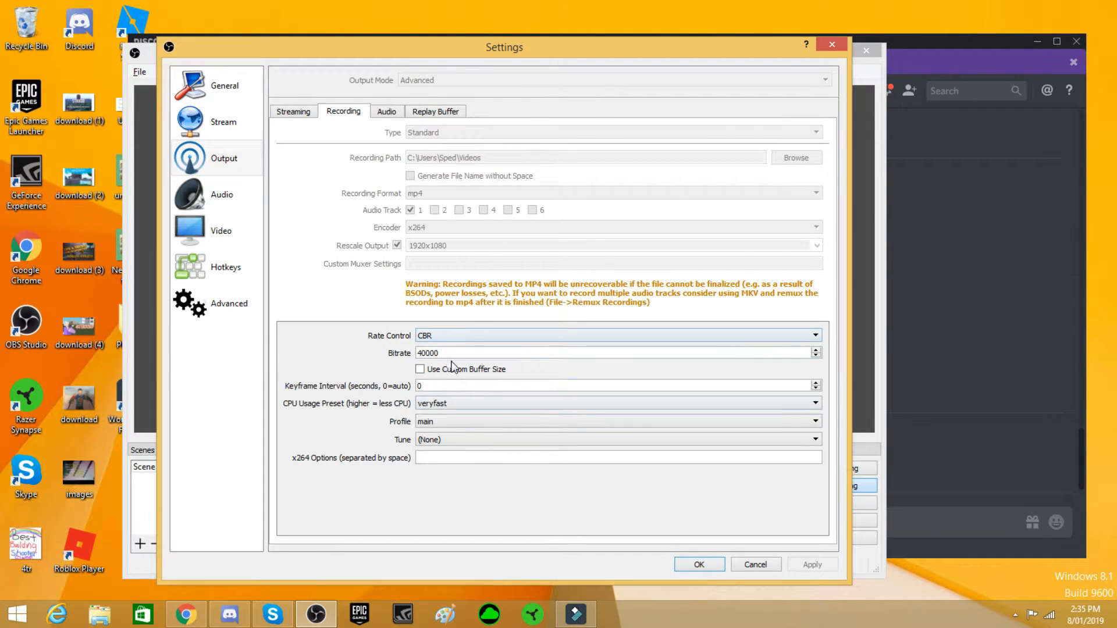
- Try the superfast CPU usage preset for recording and set it back to veryfast
{"action": "left_click", "coordinate": [440, 405]}
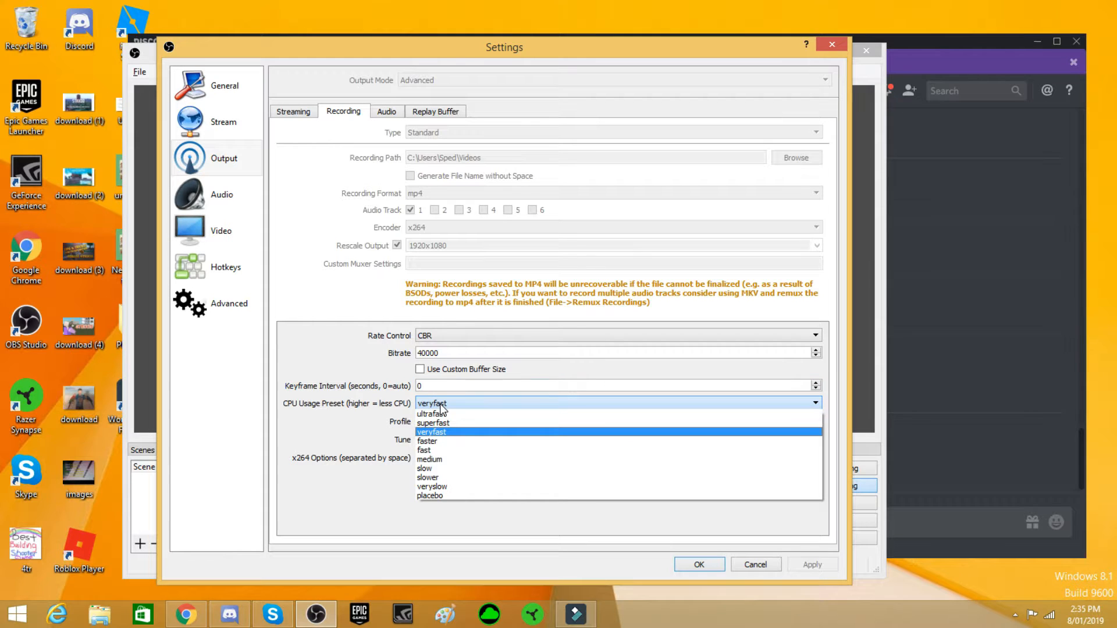
{"action": "left_click", "coordinate": [440, 405]}
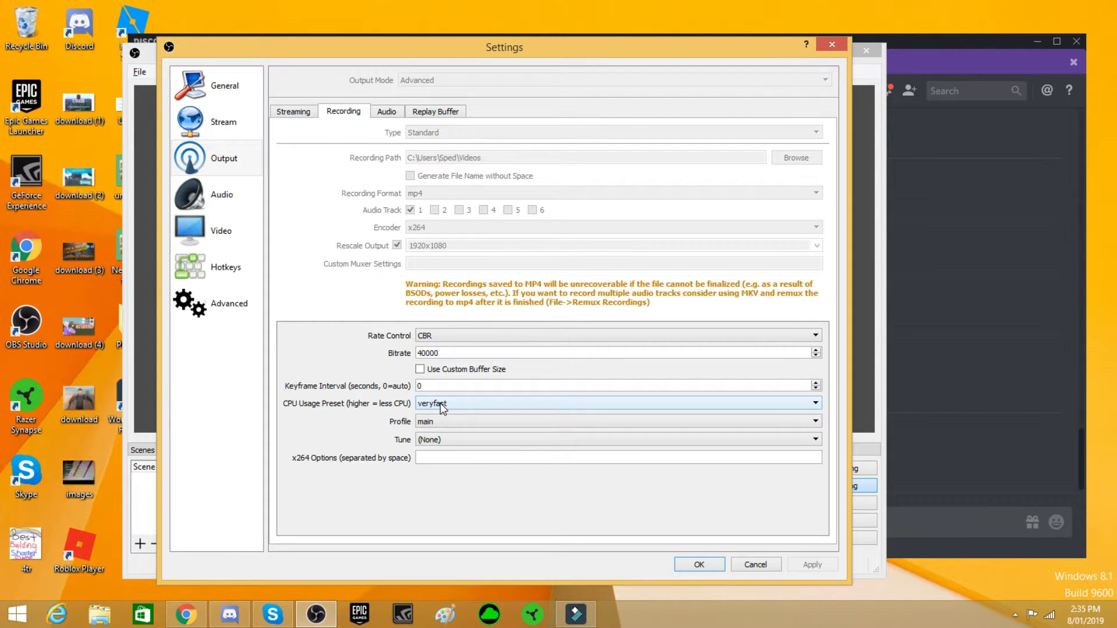
{"action": "left_click", "coordinate": [441, 405]}
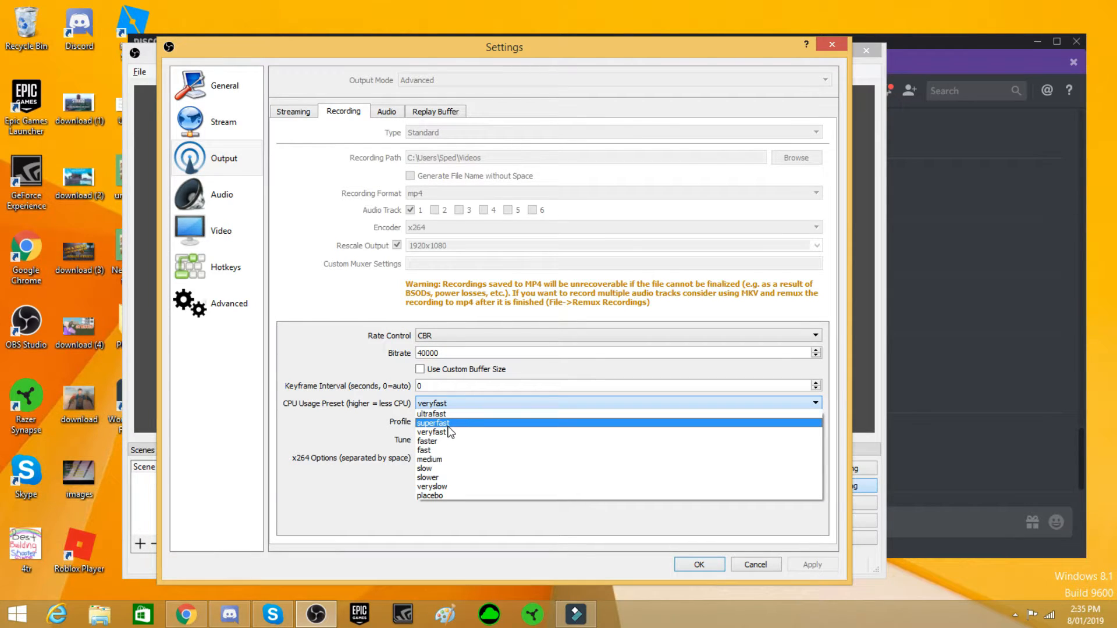
{"action": "left_click", "coordinate": [447, 424]}
{"action": "left_click", "coordinate": [441, 404]}
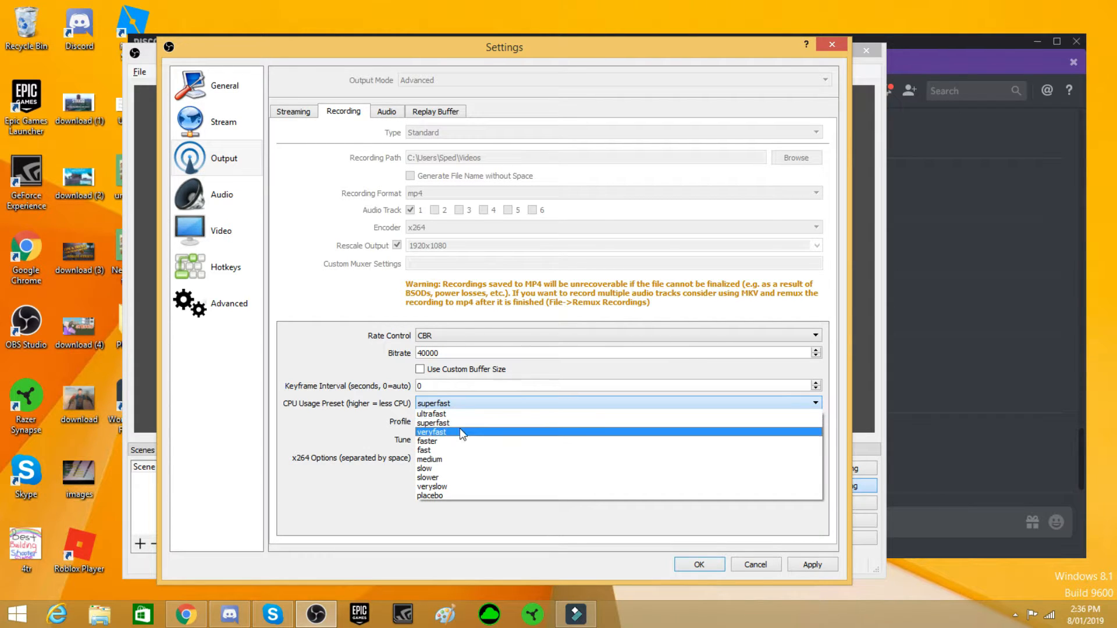
{"action": "left_click", "coordinate": [459, 432]}
- Review the profile and tune choices for recording and apply the output settings
{"action": "left_click", "coordinate": [437, 422]}
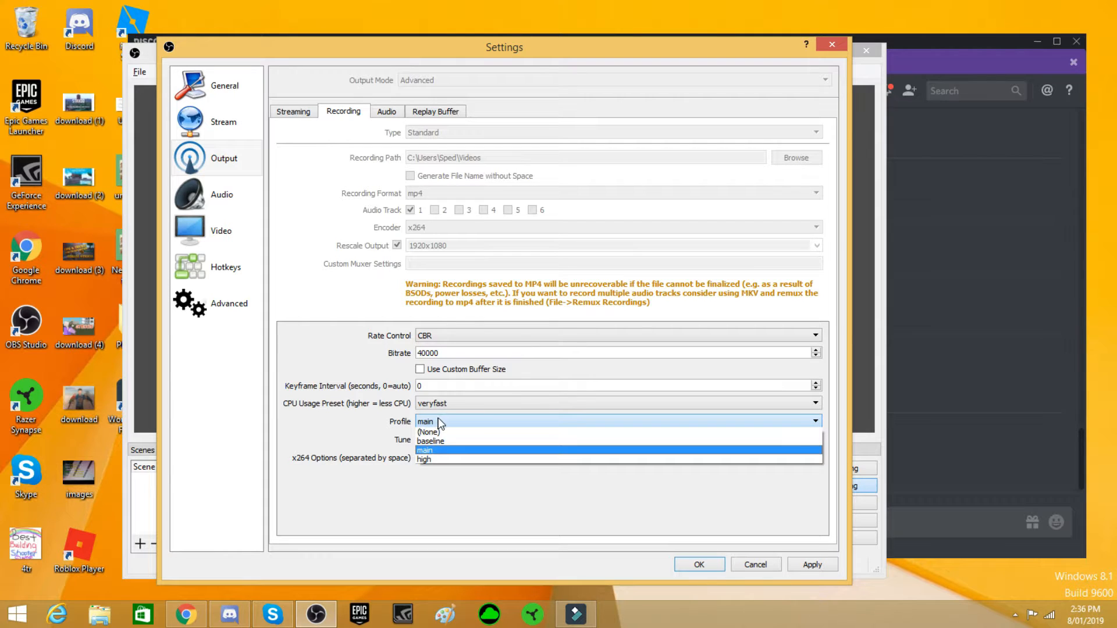
{"action": "left_click", "coordinate": [441, 423]}
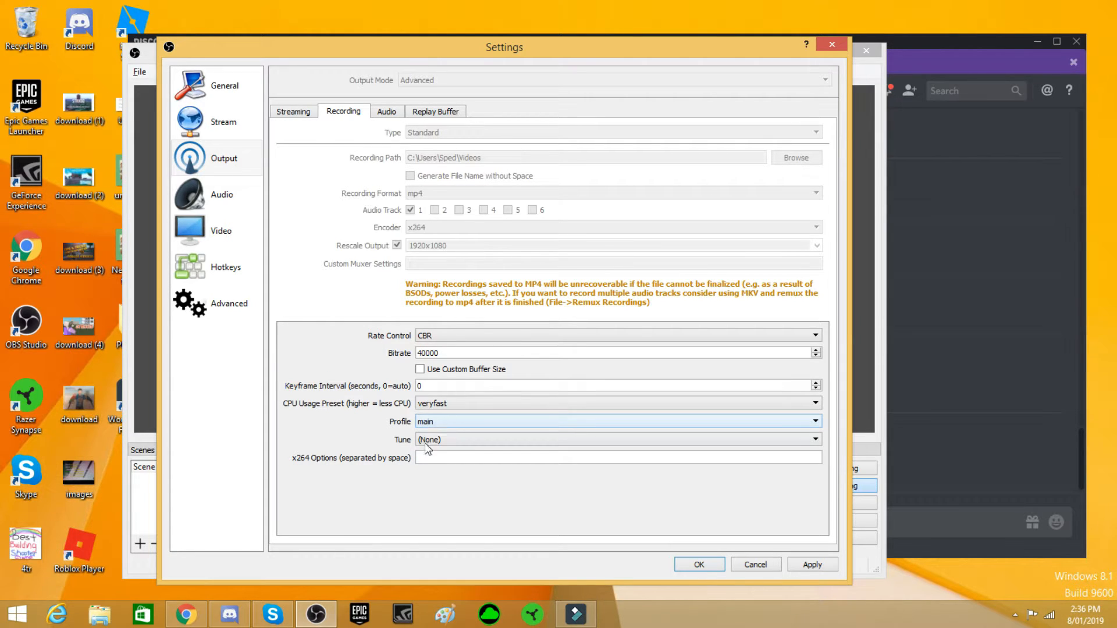
{"action": "left_click", "coordinate": [424, 442]}
{"action": "left_click", "coordinate": [426, 443]}
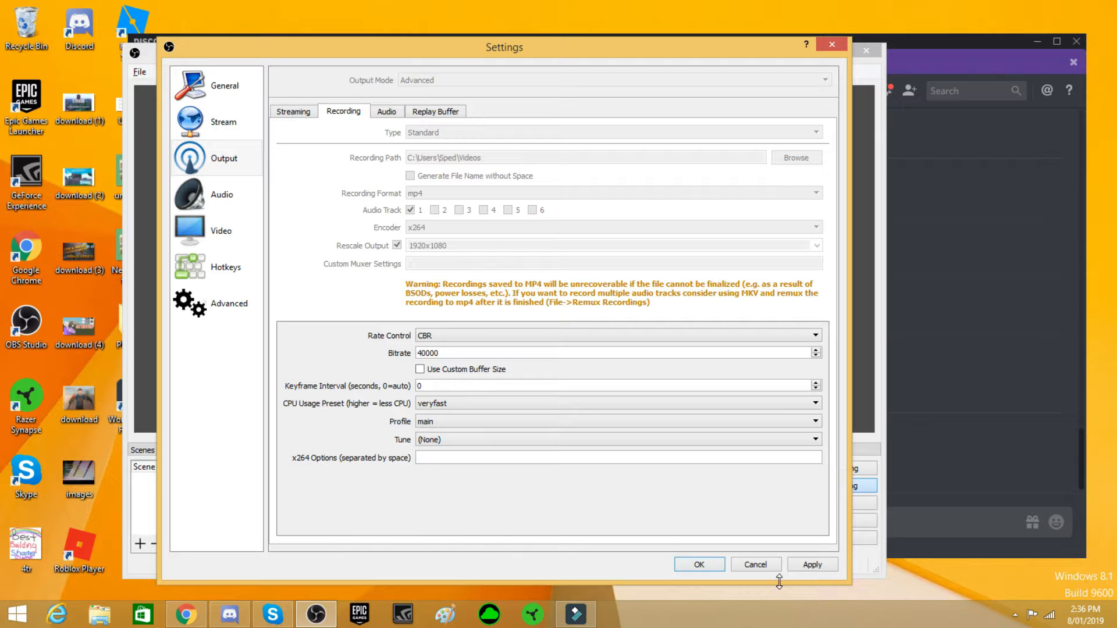
{"action": "left_click", "coordinate": [812, 565]}
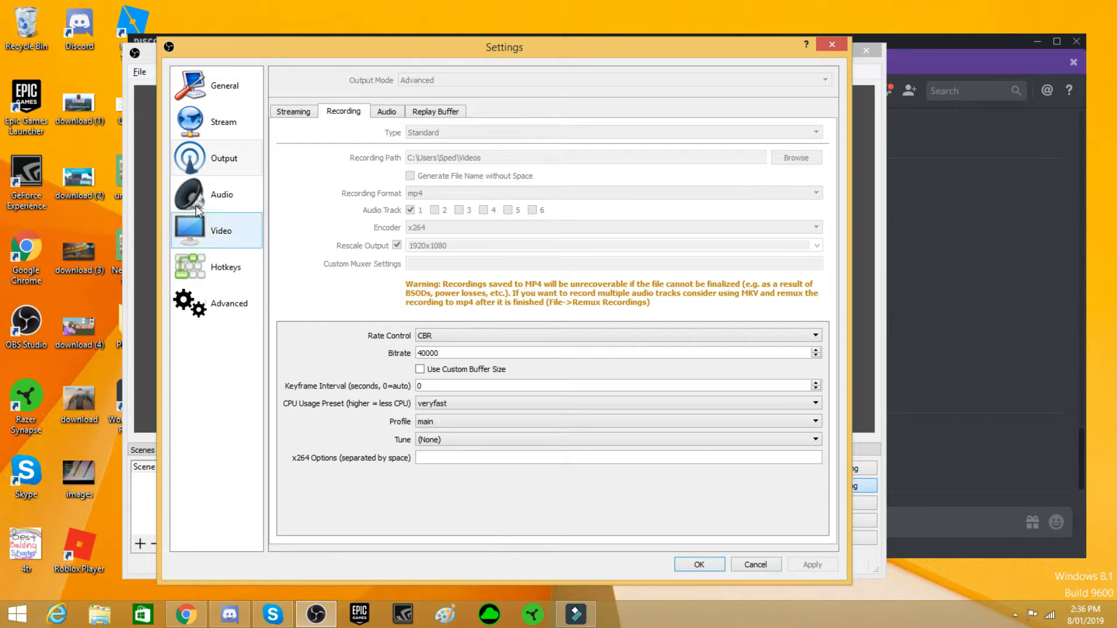
- Open the audio settings and examine the available sample rates
{"action": "left_click", "coordinate": [221, 199]}
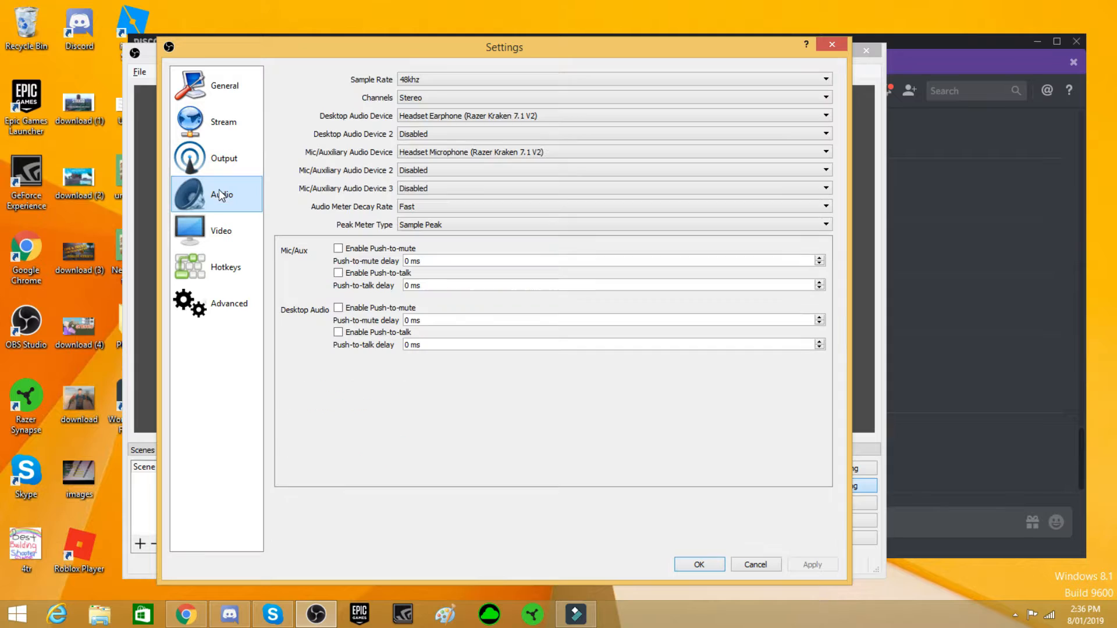
{"action": "left_click", "coordinate": [419, 80]}
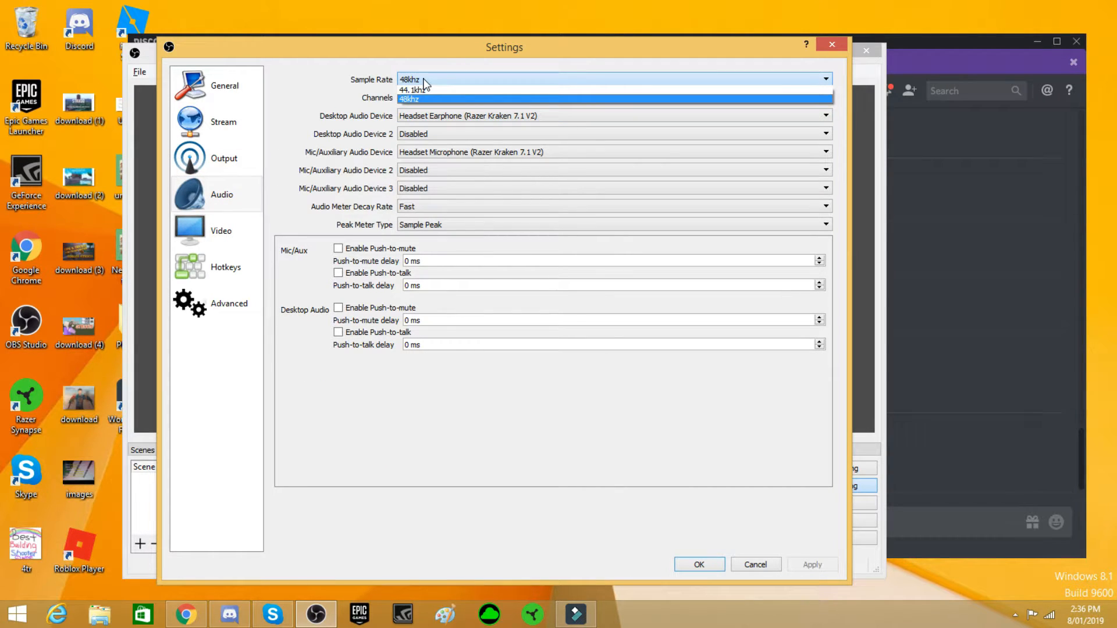
{"action": "left_click", "coordinate": [424, 80]}
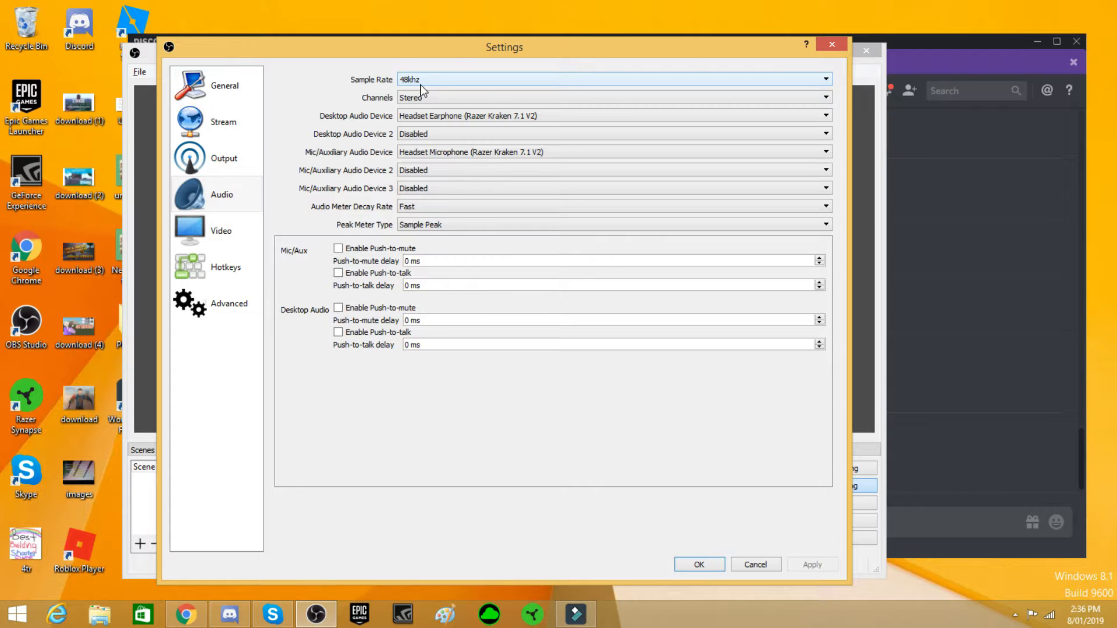
- Check the audio channel choices, set the desktop audio device to Disabled, and close the settings with the change saved
{"action": "left_click", "coordinate": [414, 97]}
{"action": "left_click", "coordinate": [412, 100]}
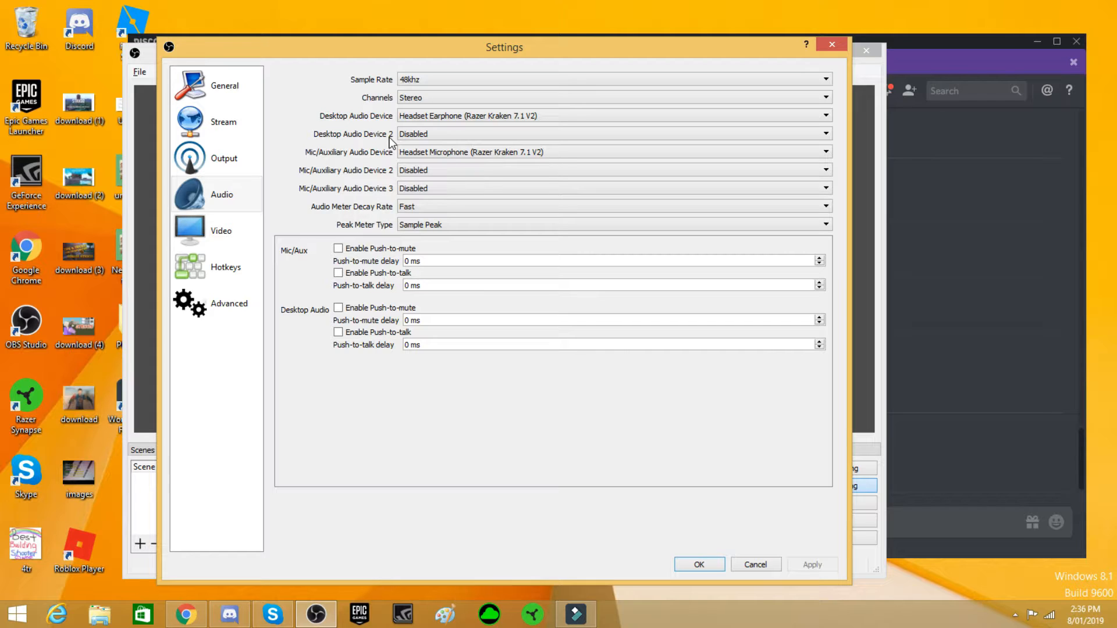
{"action": "left_click", "coordinate": [428, 116]}
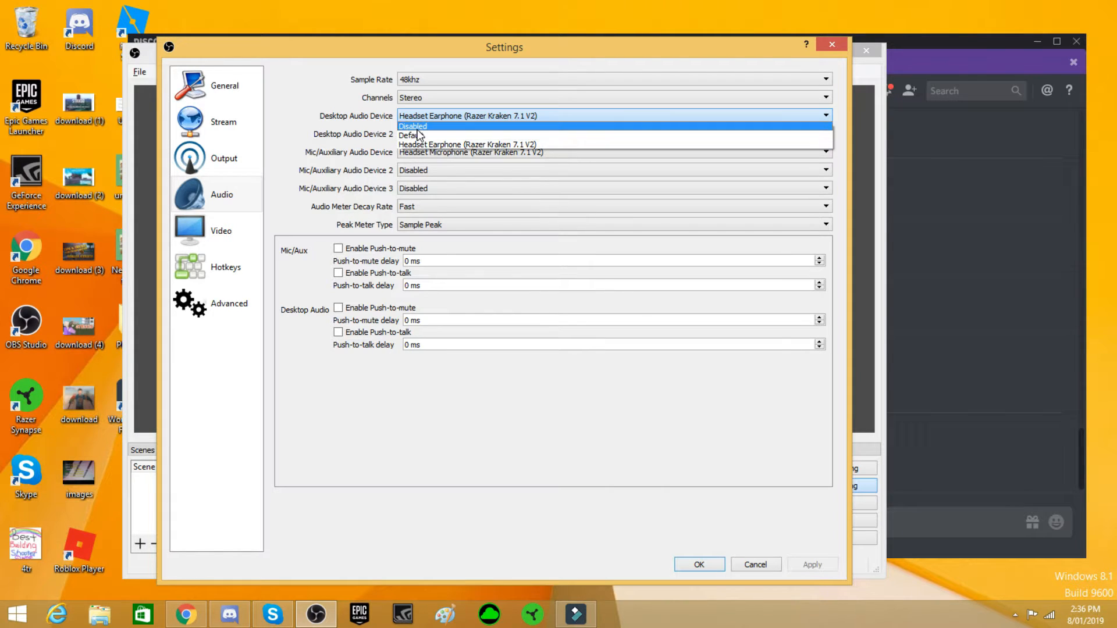
{"action": "left_click", "coordinate": [420, 128]}
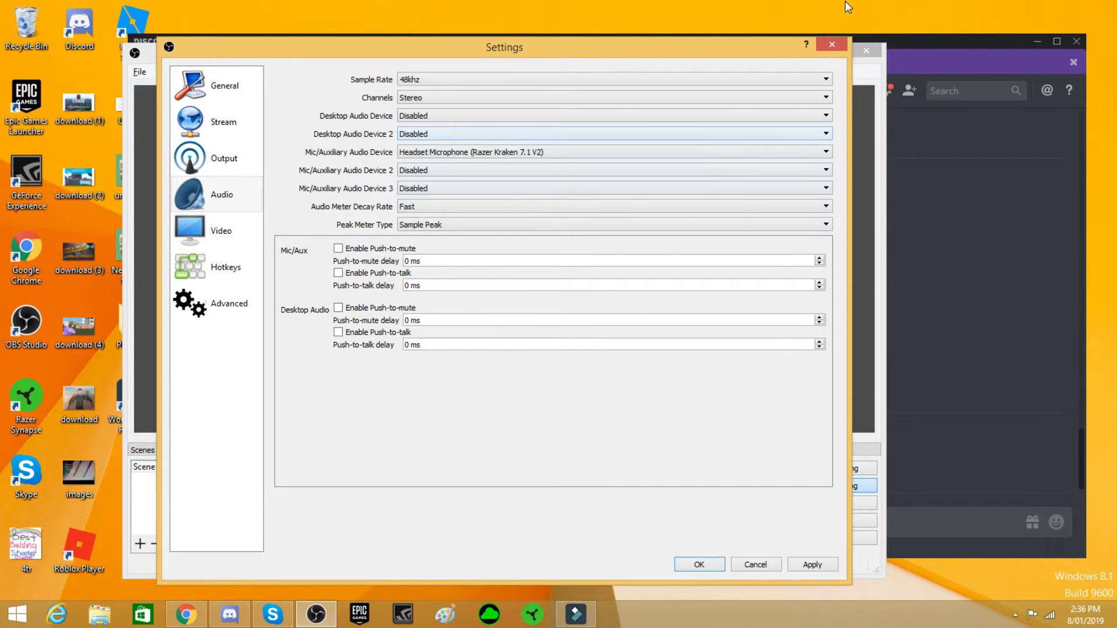
{"action": "left_click", "coordinate": [832, 44]}
{"action": "left_click", "coordinate": [457, 336]}
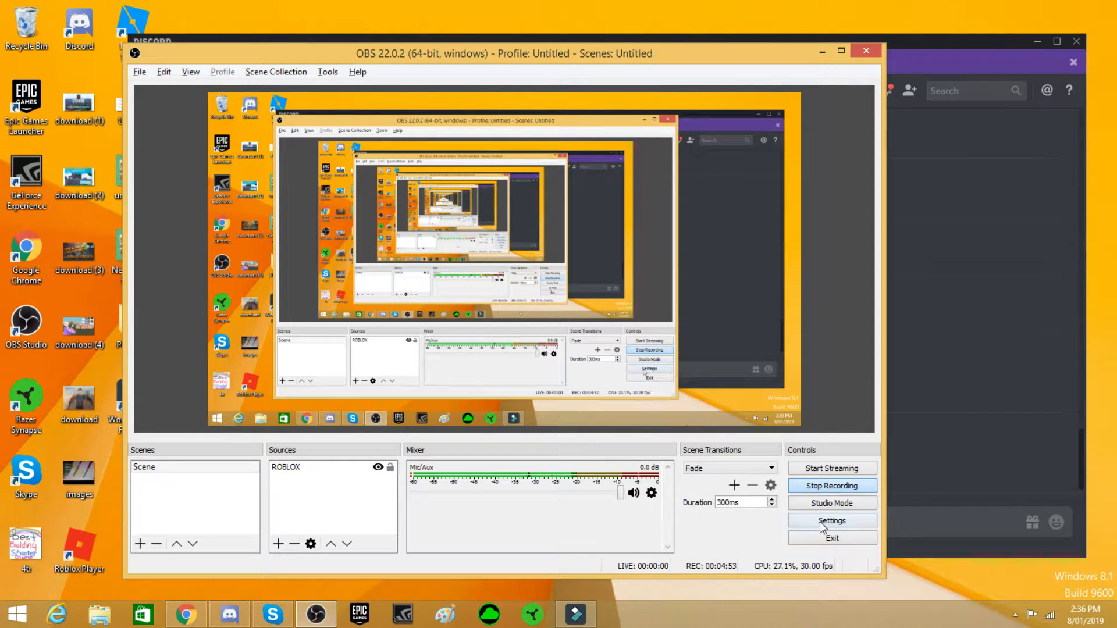
- Reopen the audio settings, set the desktop audio device to Headset Earphone (Razer Kraken 7.1 V2), and apply the change
{"action": "left_click", "coordinate": [838, 522]}
{"action": "left_click", "coordinate": [229, 194]}
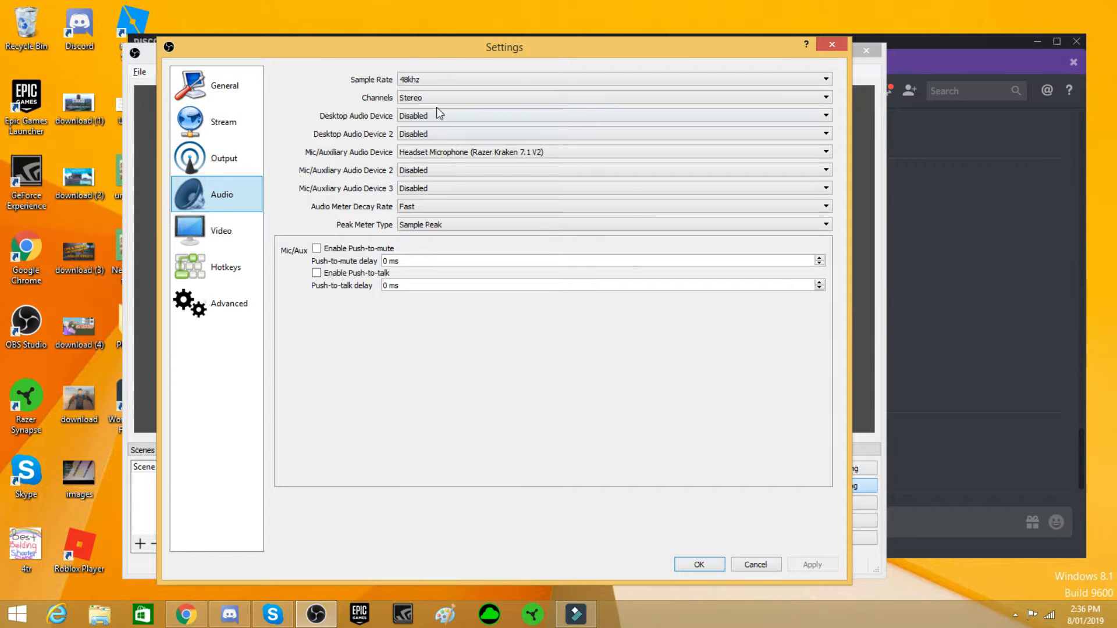
{"action": "left_click", "coordinate": [417, 116]}
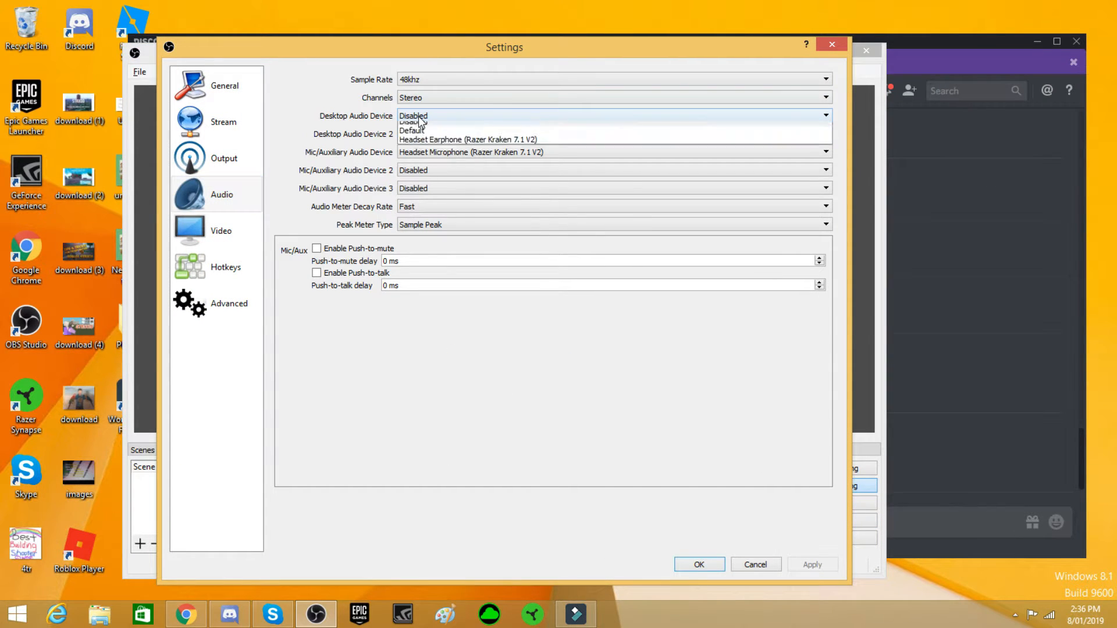
{"action": "left_click", "coordinate": [425, 145]}
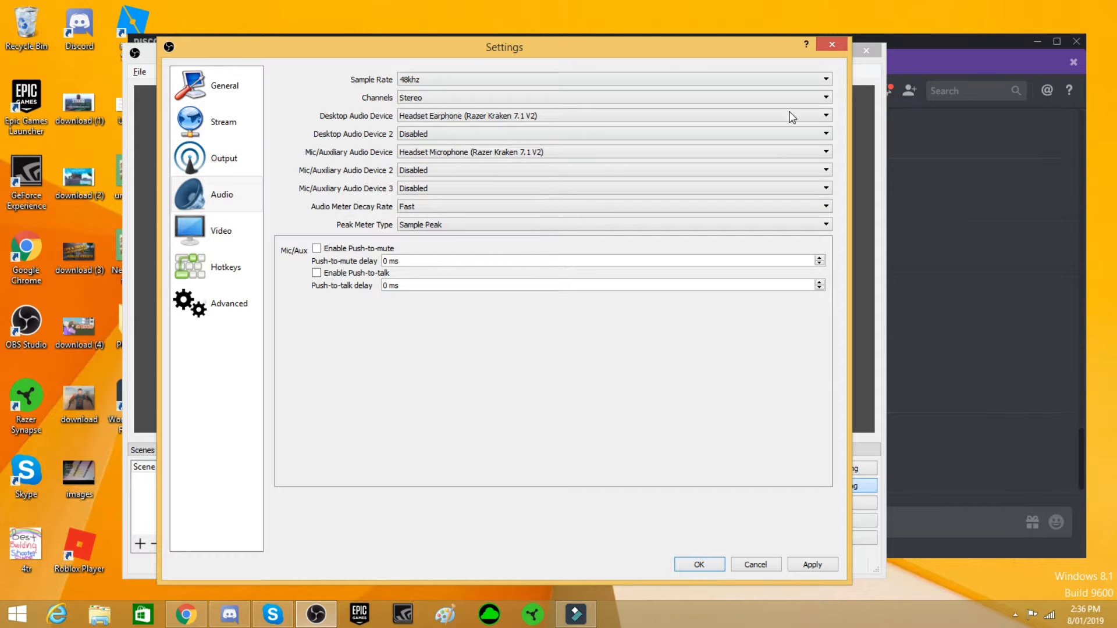
{"action": "left_click_drag", "start_coordinate": [717, 57], "coordinate": [1107, 85]}
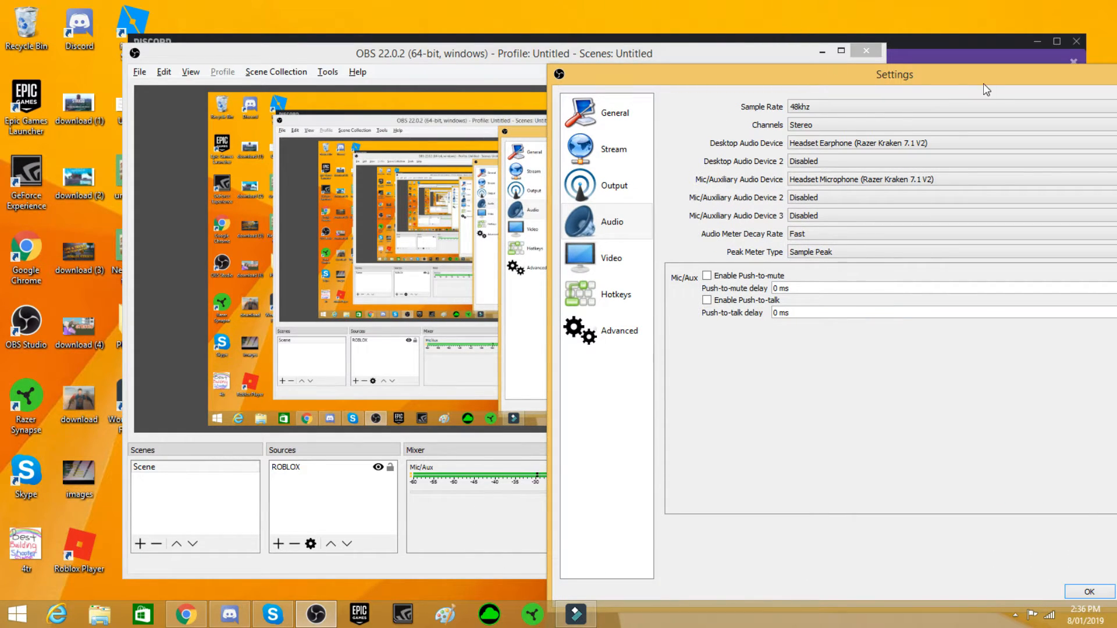
{"action": "left_click_drag", "start_coordinate": [983, 82], "coordinate": [671, 59]}
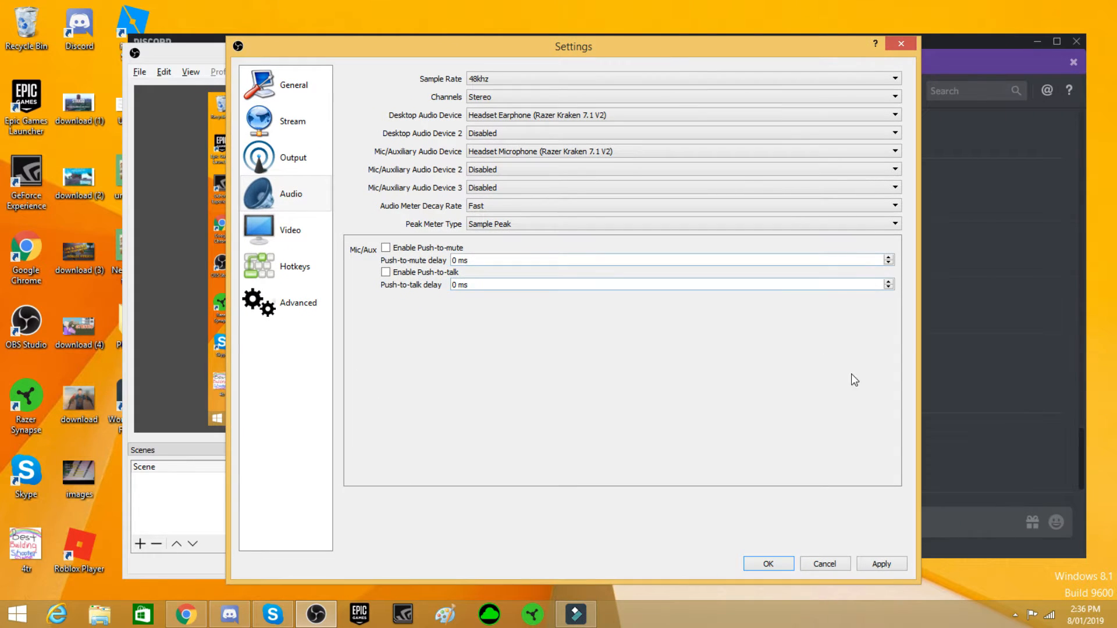
{"action": "left_click", "coordinate": [888, 565]}
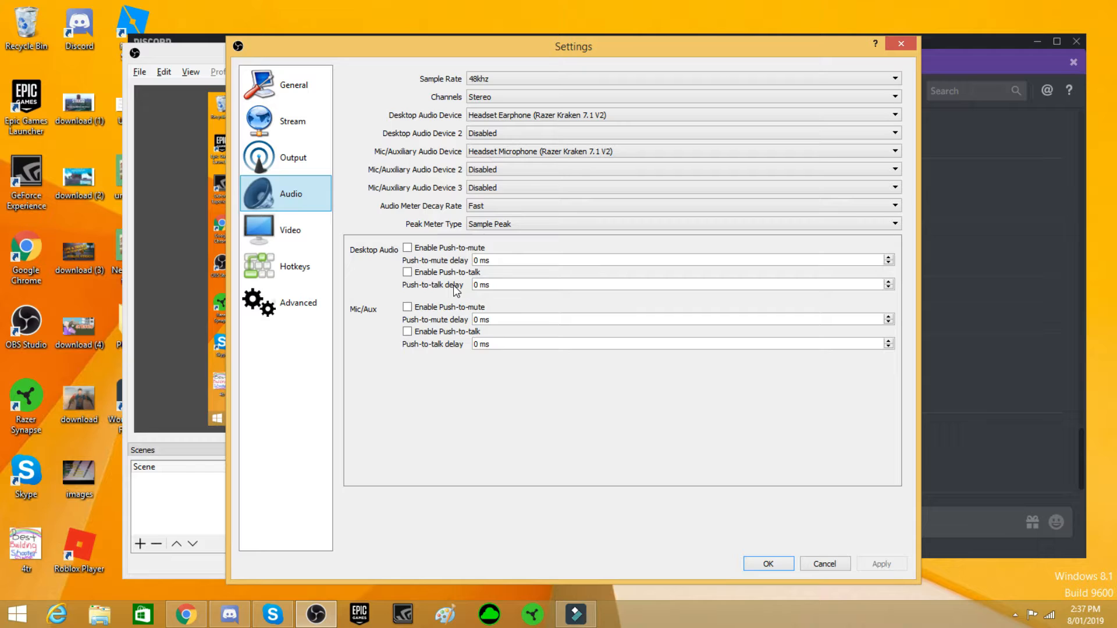
- Try push-to-mute for the desktop audio, turn it back off, and apply the audio settings
{"action": "left_click", "coordinate": [407, 248]}
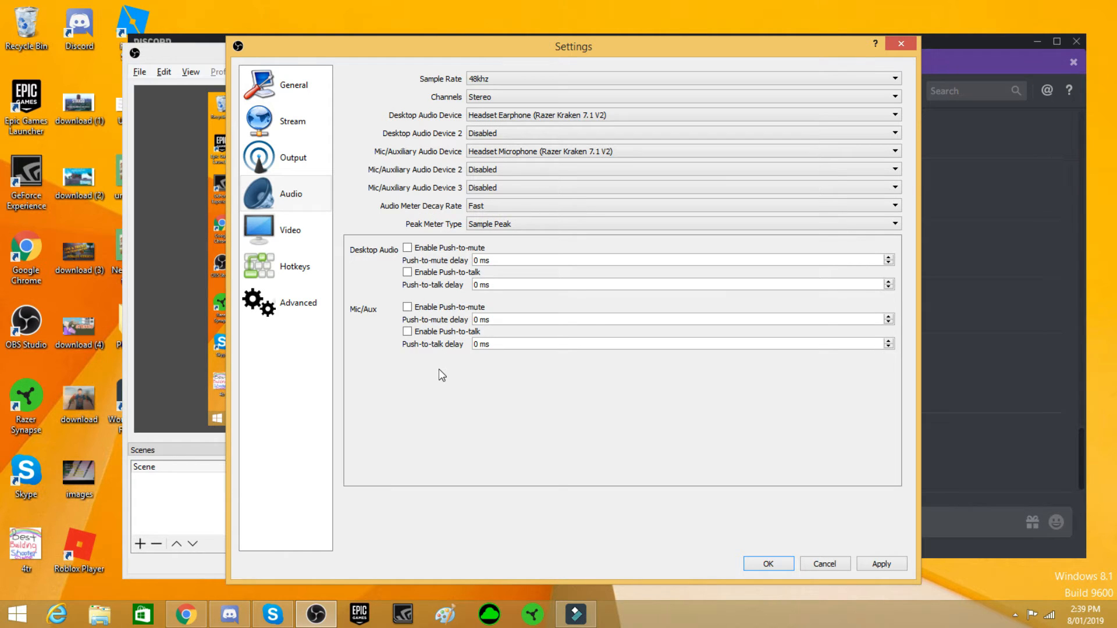
{"action": "left_click", "coordinate": [862, 565]}
- Review the video, hotkey and advanced settings, and close the settings with confirmation
{"action": "left_click", "coordinate": [274, 233]}
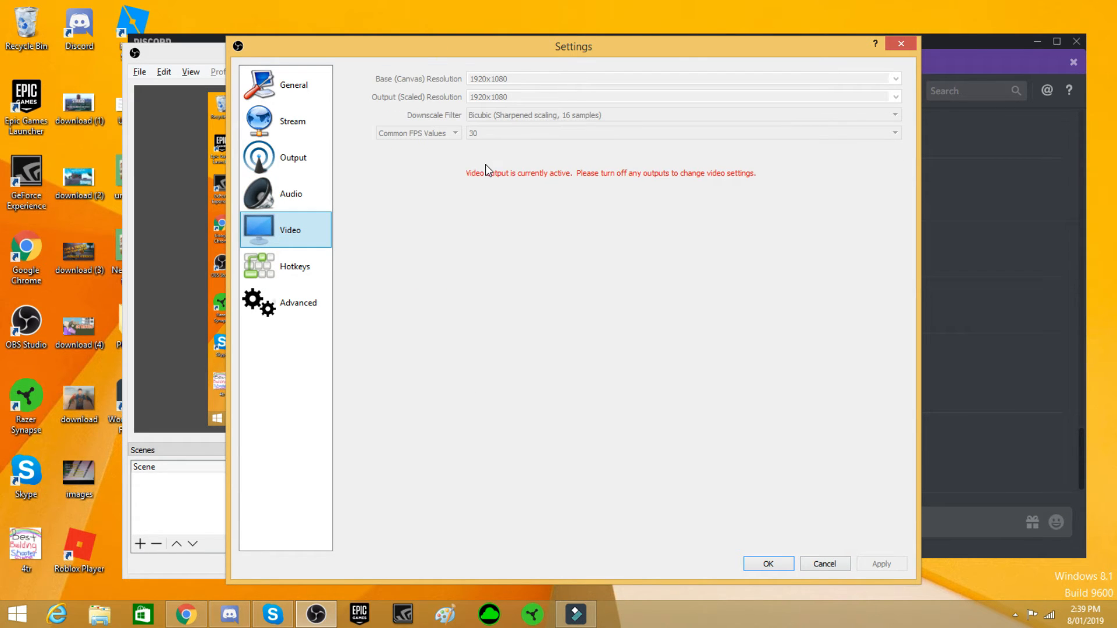
{"action": "left_click", "coordinate": [285, 266]}
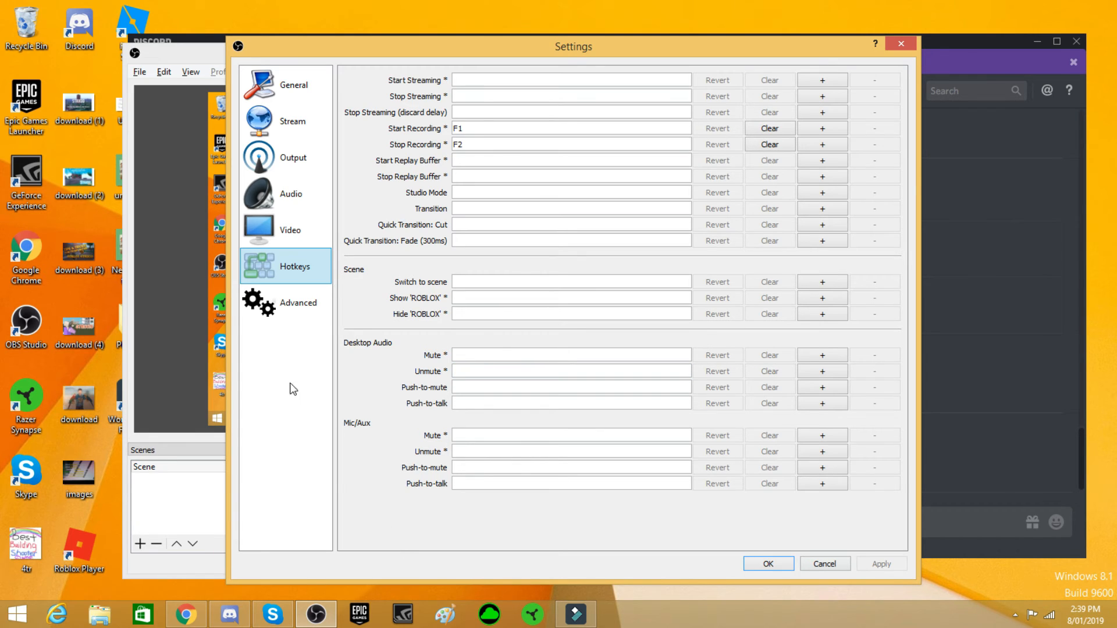
{"action": "left_click", "coordinate": [294, 315]}
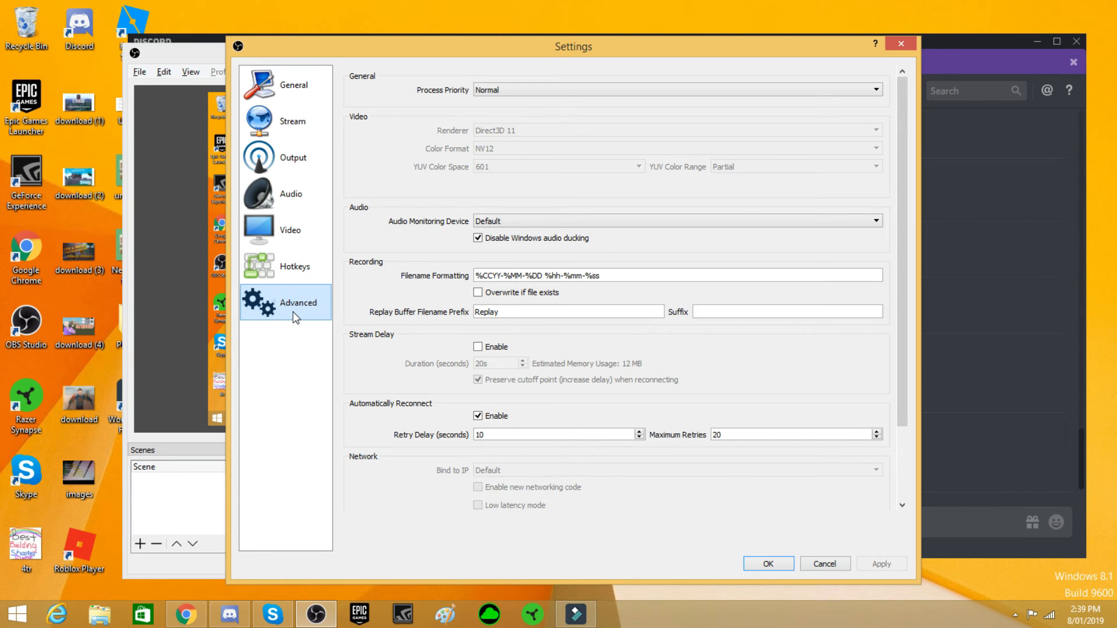
{"action": "left_click", "coordinate": [767, 564]}
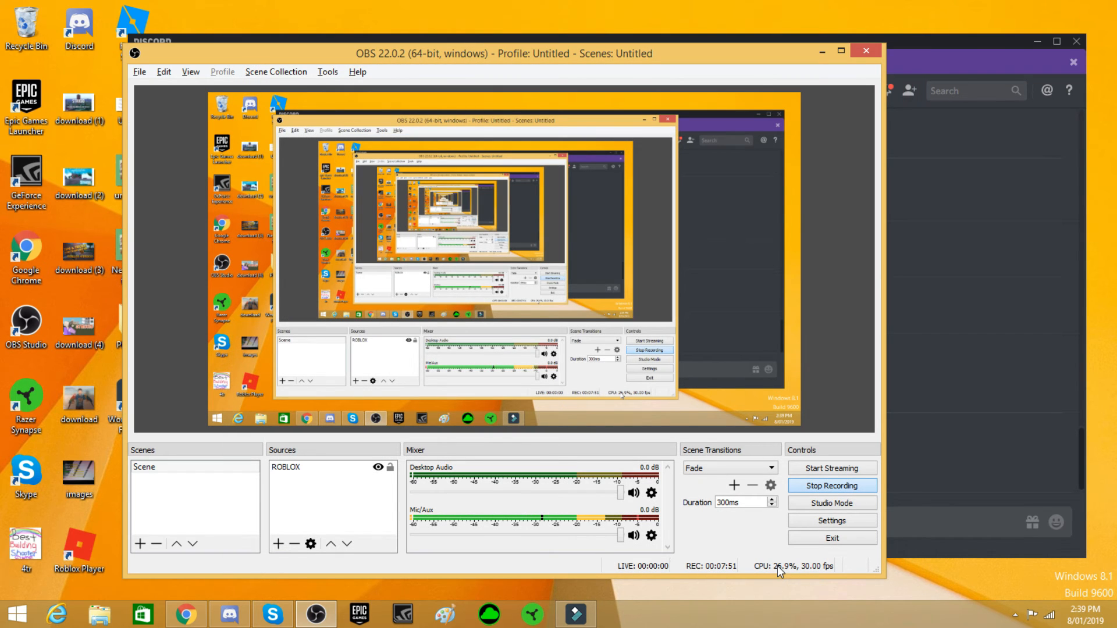